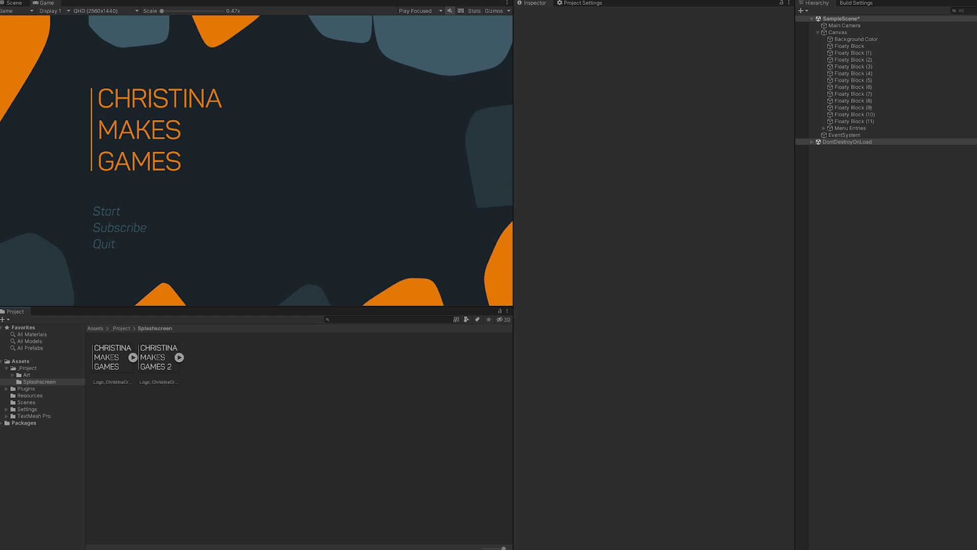
# Open Player Settings from Build Settings and expand the Splash Image section
pyautogui.hotkey('alt', 'f')
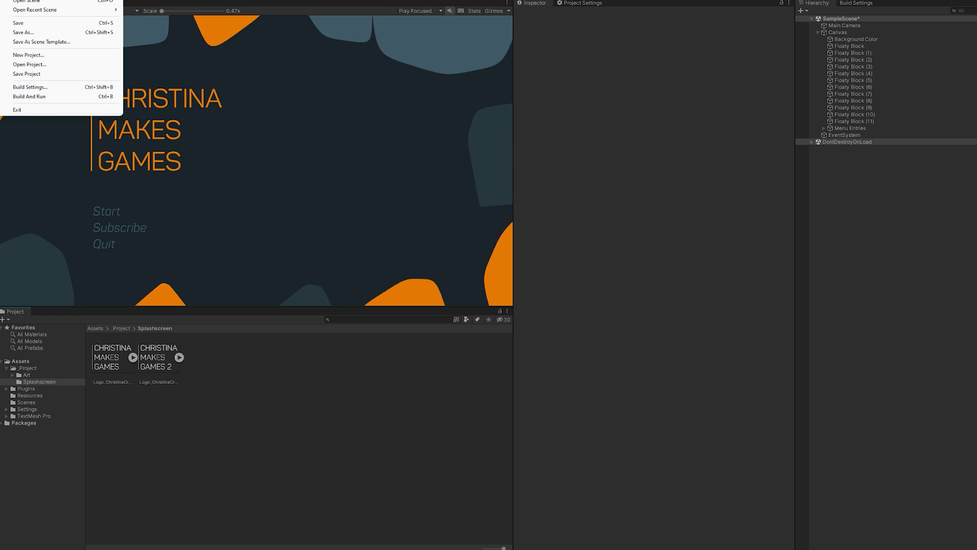
pyautogui.click(32, 87)
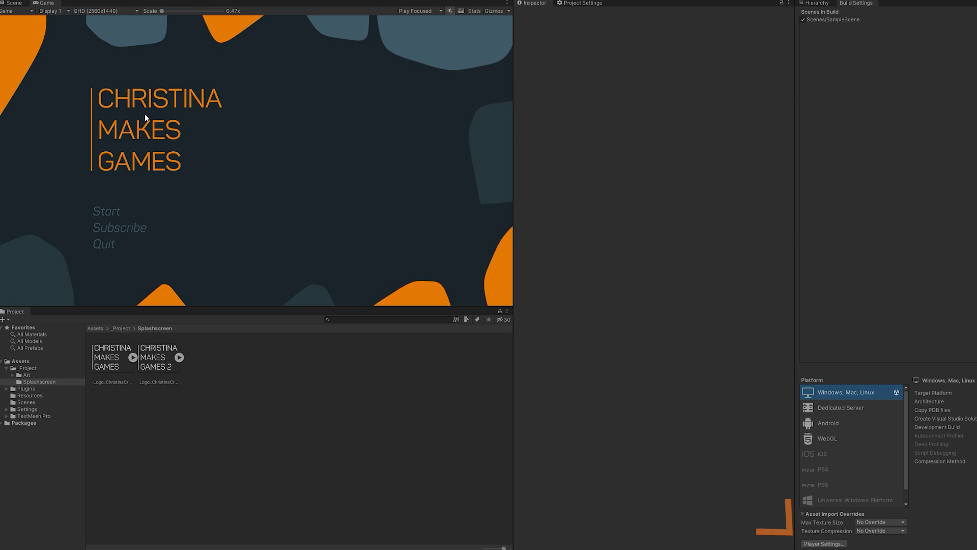
pyautogui.click(833, 544)
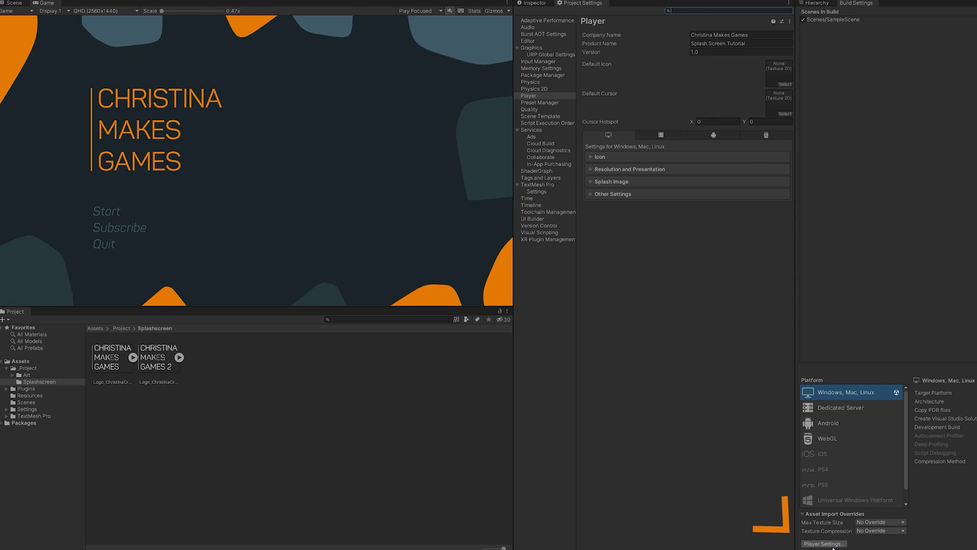
pyautogui.click(589, 181)
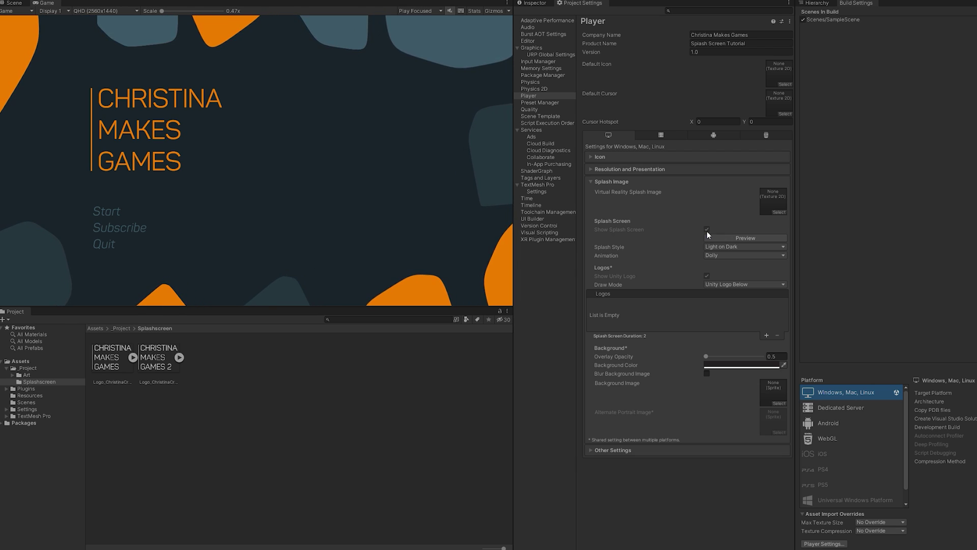
# Preview the default Made with Unity splash screen again until it finishes
pyautogui.click(720, 237)
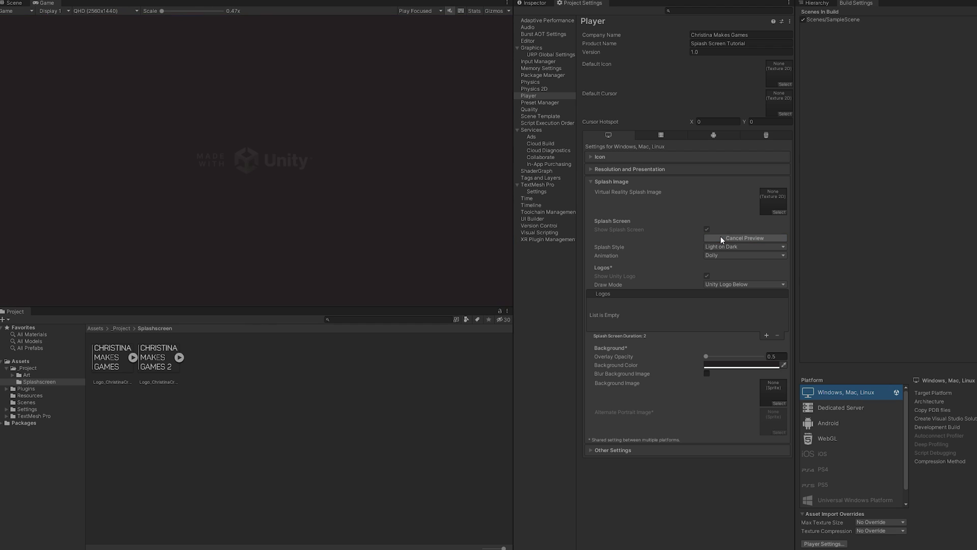
pyautogui.click(775, 237)
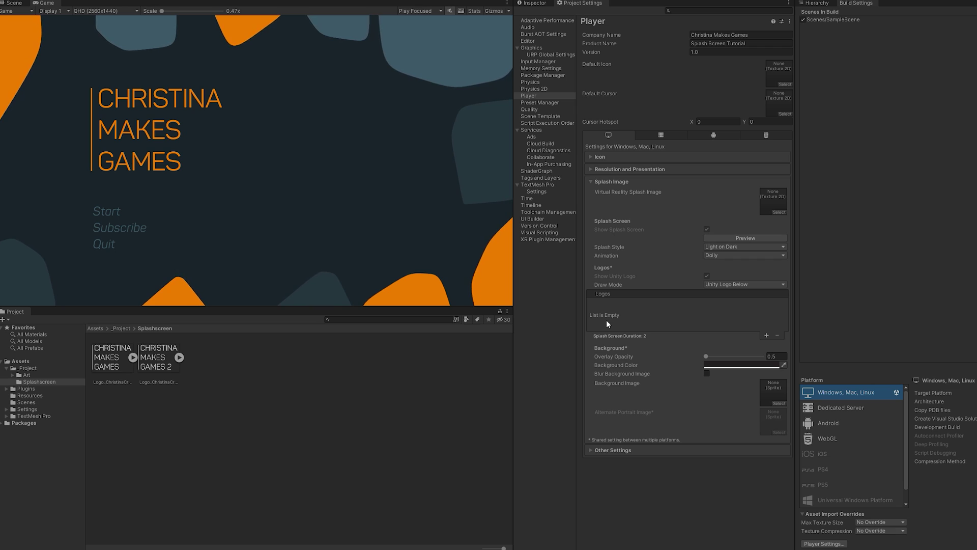
# Add two Logos entries and fill both with the Christina Makes Games logo sprites, reordering them
pyautogui.click(767, 335)
pyautogui.click(766, 335)
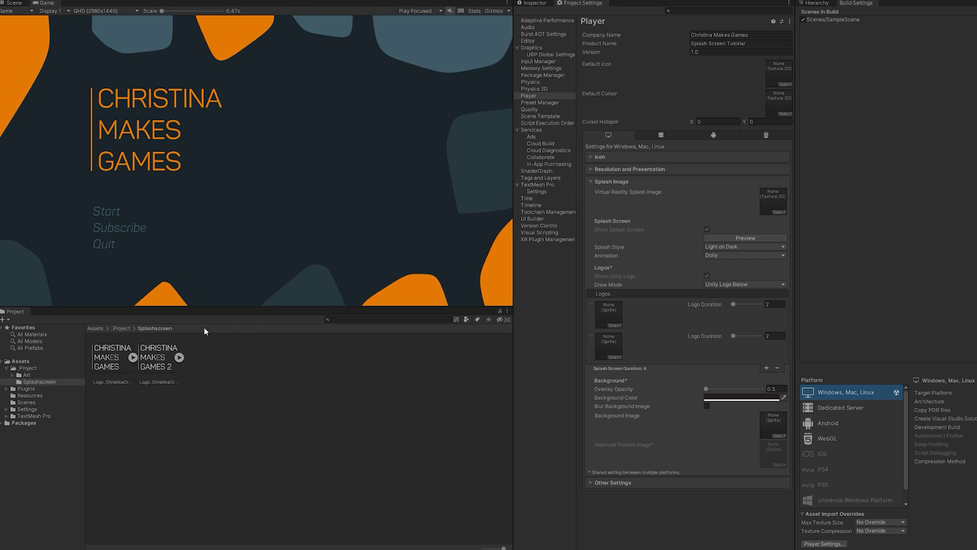
pyautogui.click(133, 357)
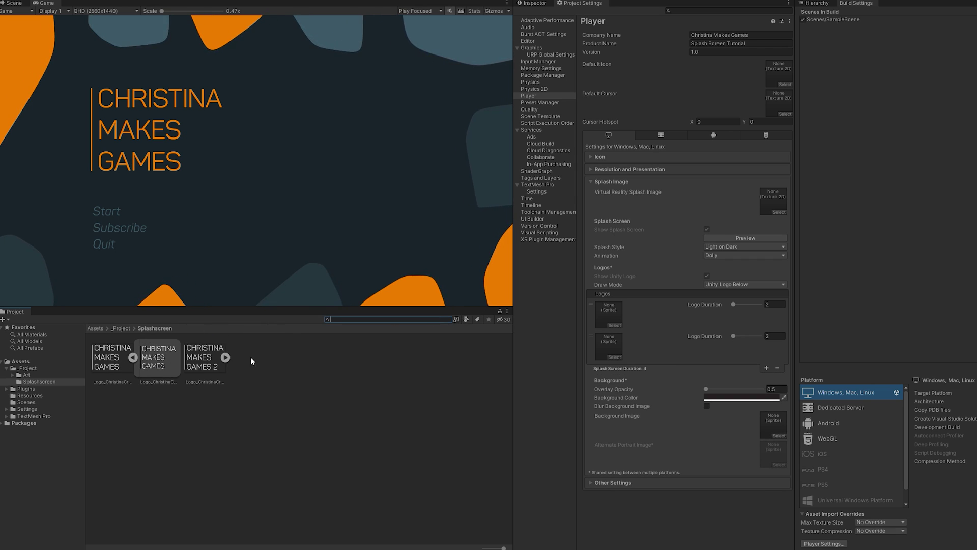
pyautogui.moveTo(602, 301); pyautogui.dragTo(608, 311)
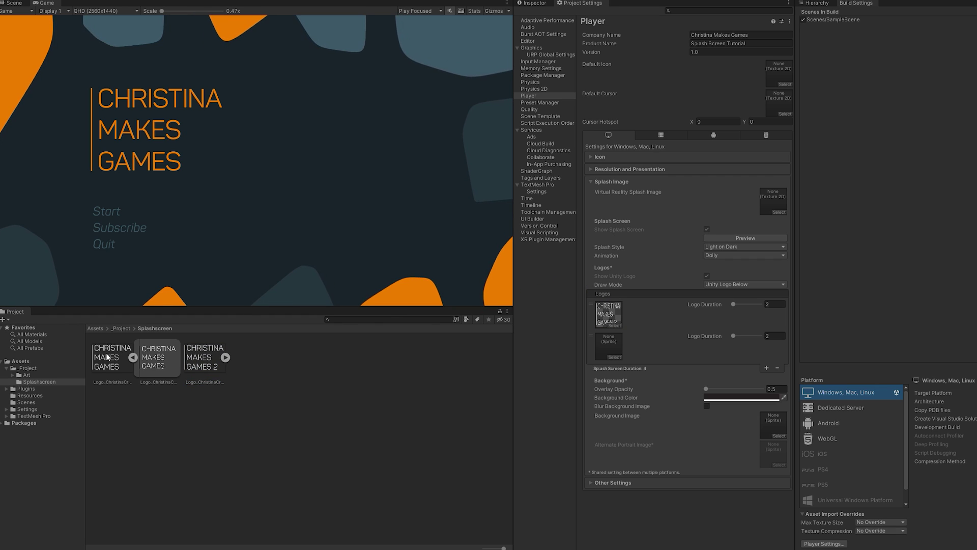
pyautogui.moveTo(617, 344); pyautogui.dragTo(592, 307)
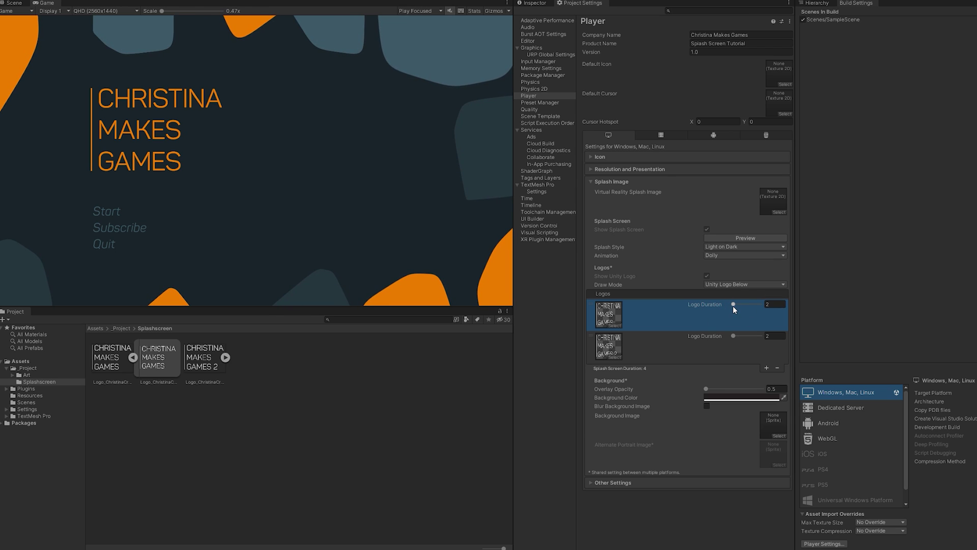
# Set the first logo duration to 10 and the second to 2, then preview the splash
pyautogui.moveTo(733, 305); pyautogui.dragTo(777, 310)
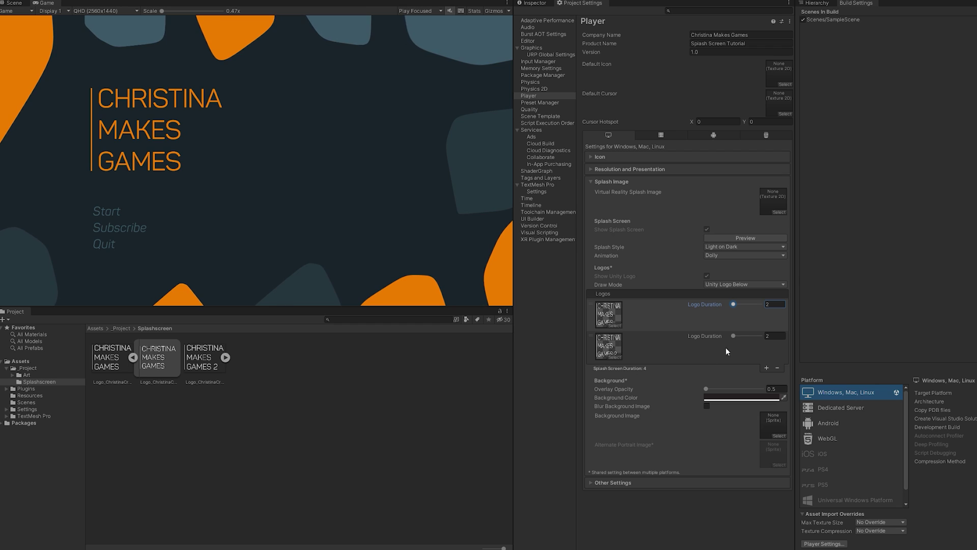
pyautogui.click(734, 336)
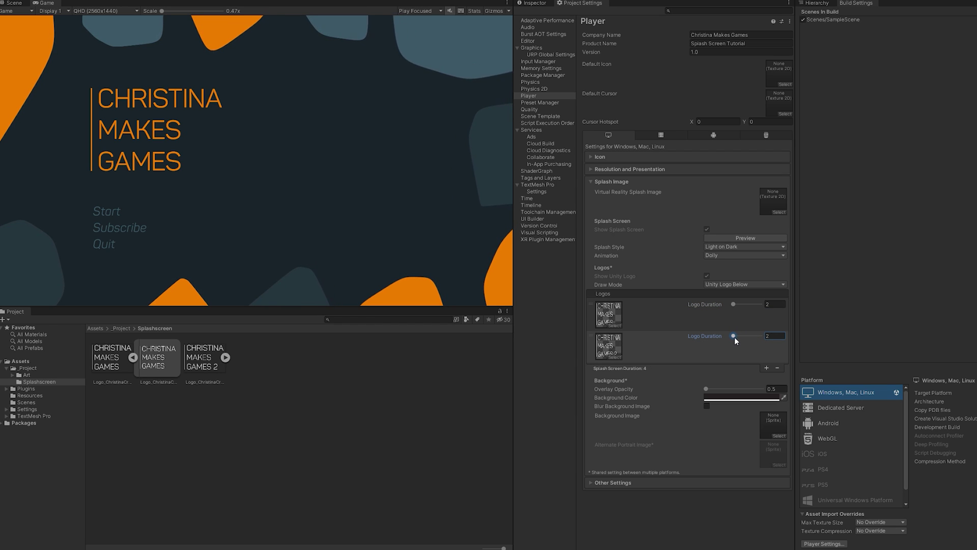
pyautogui.moveTo(737, 336); pyautogui.dragTo(719, 338)
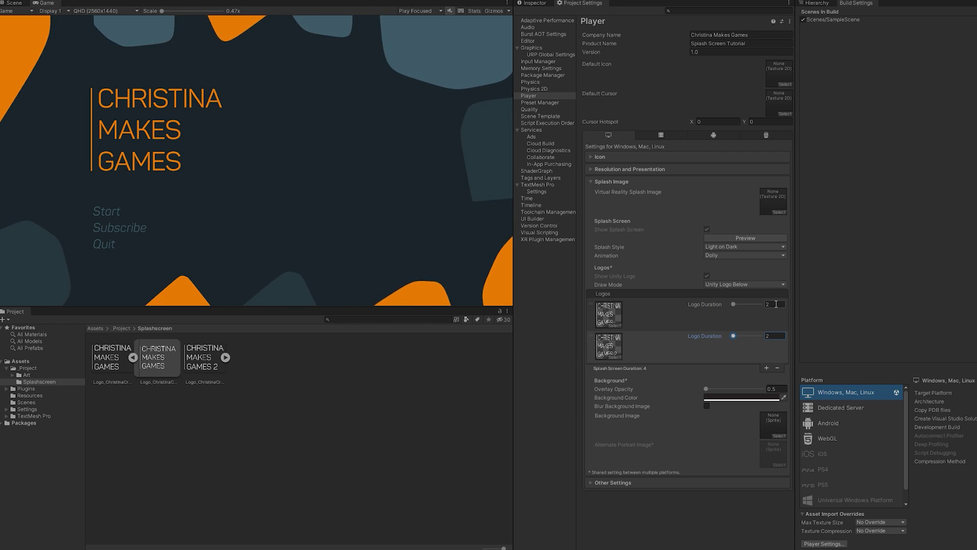
pyautogui.hotkey('shift', 'Tab')
pyautogui.write('10')
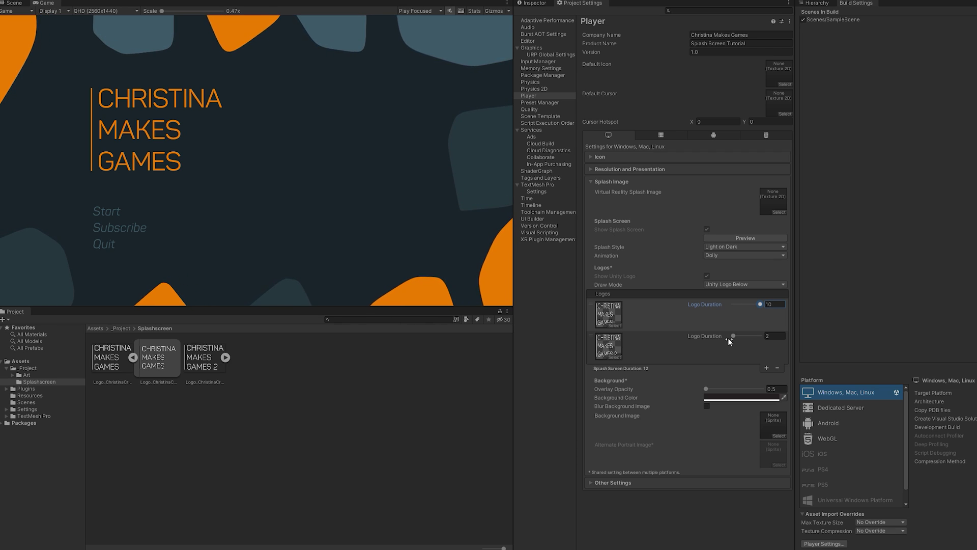
pyautogui.click(767, 238)
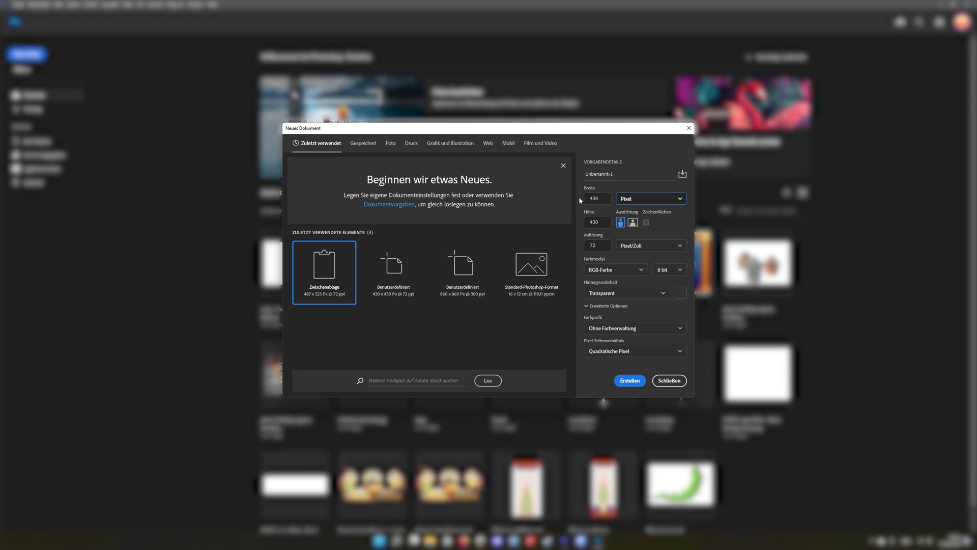
# Create the 430 × 430 px document with a Transparent background content
pyautogui.click(621, 294)
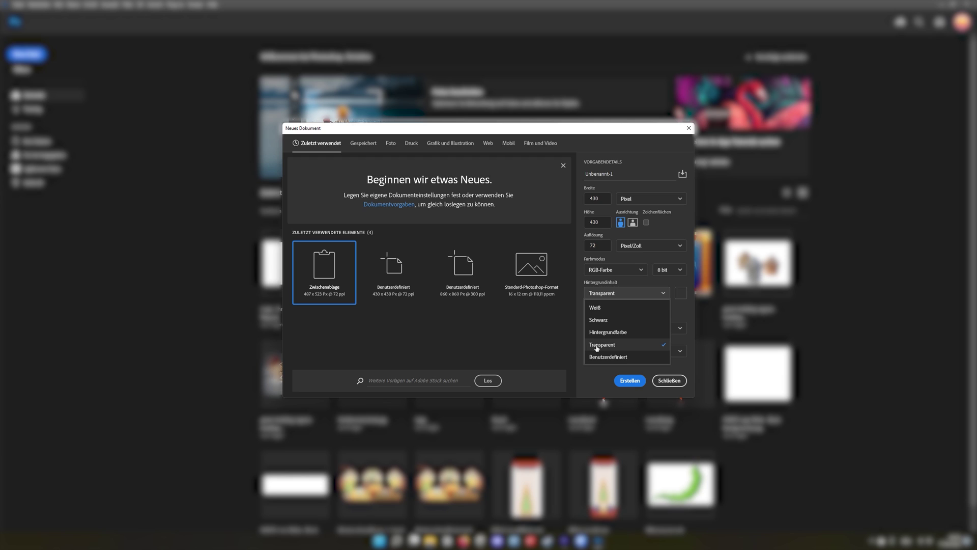
pyautogui.click(618, 346)
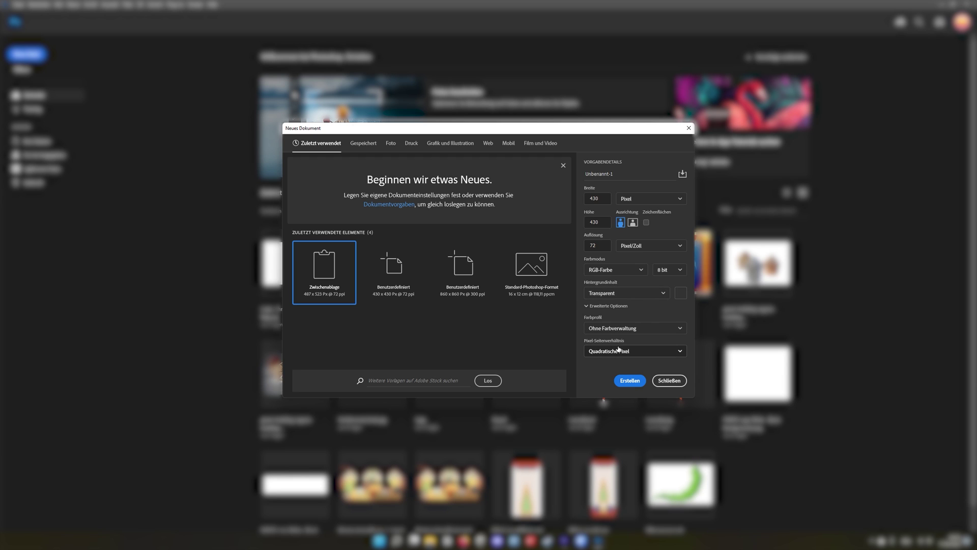
pyautogui.click(629, 381)
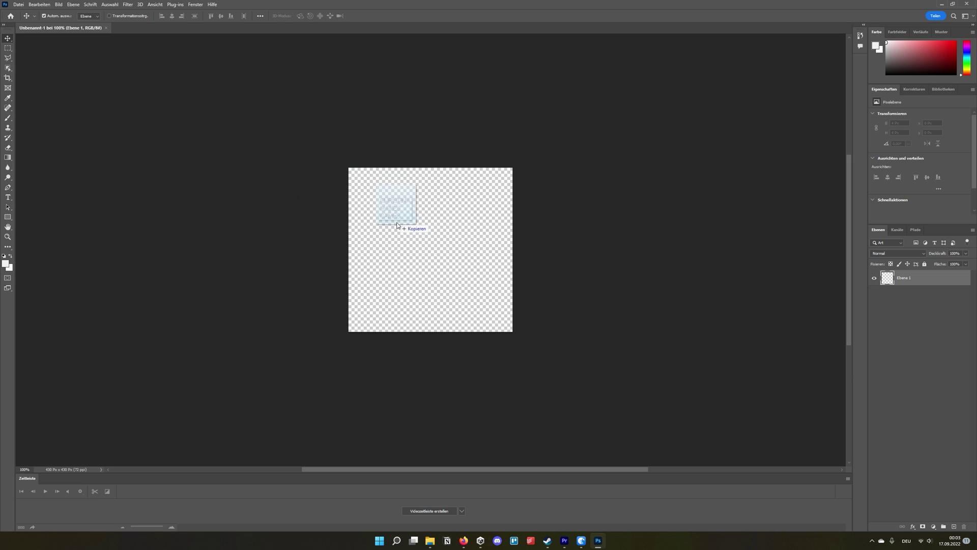
# Place the logo file on the new canvas, scaling it slightly smaller about its centre
pyautogui.moveTo(398, 225); pyautogui.dragTo(400, 228)
pyautogui.keyDown('alt'); pyautogui.moveTo(513, 194); pyautogui.dragTo(484, 241); pyautogui.keyUp('alt')
pyautogui.press('Return')
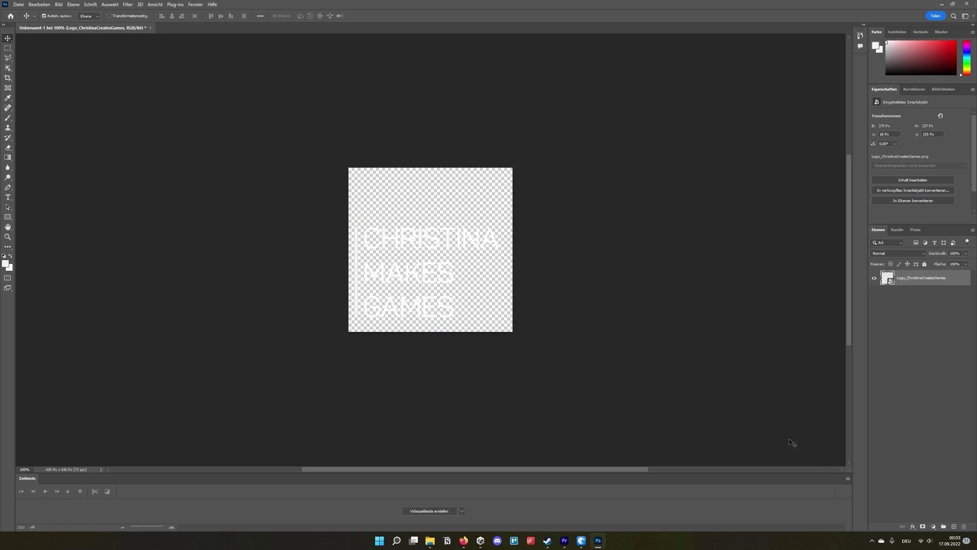
# Add a new layer beneath the logo and fill it with black using the Paint Bucket
pyautogui.click(952, 526)
pyautogui.moveTo(921, 277); pyautogui.dragTo(916, 301)
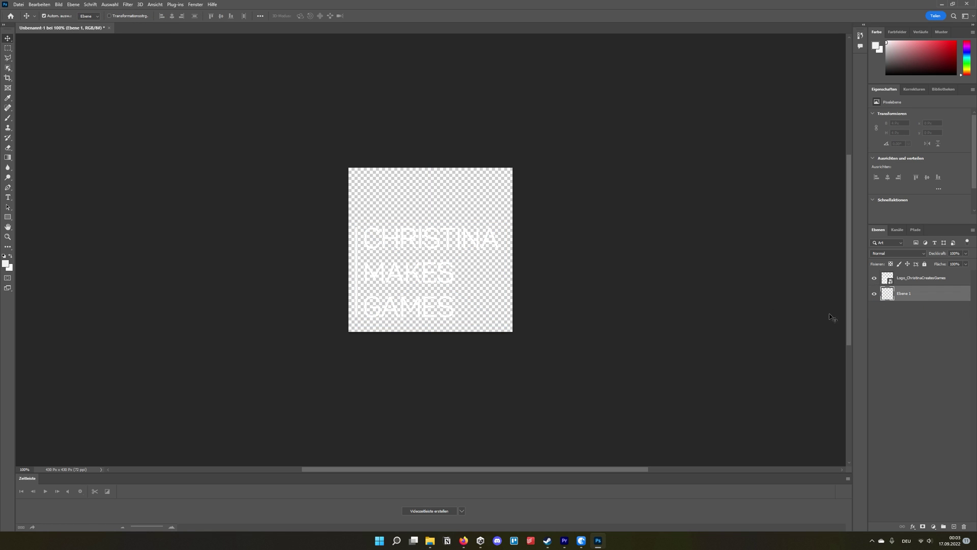
pyautogui.click(9, 158)
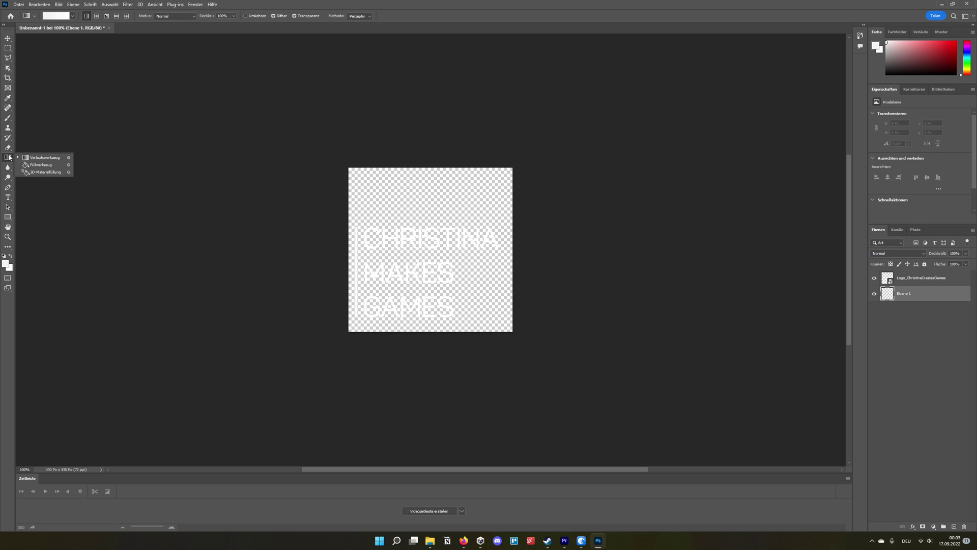
pyautogui.click(35, 165)
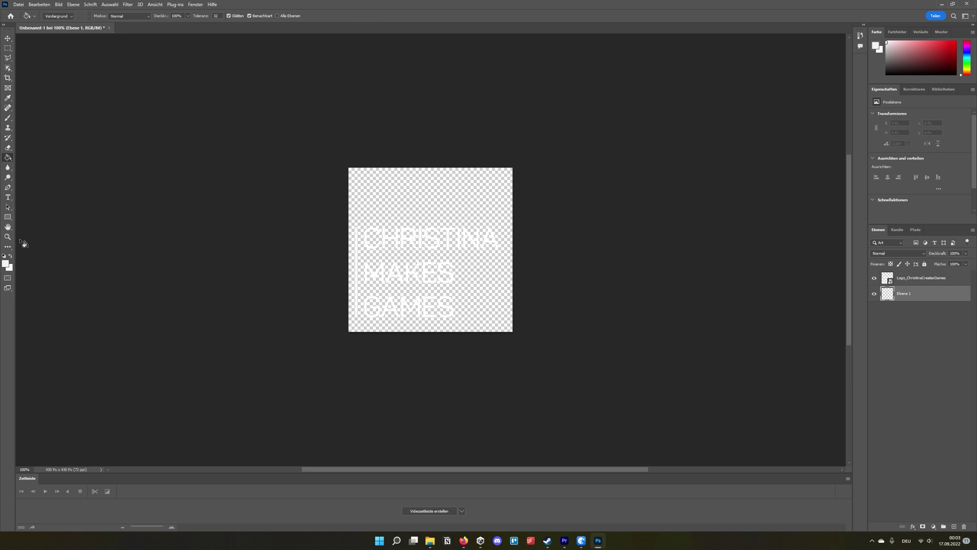
pyautogui.click(350, 206)
# Nudge the logo lower, hide the black layer, export as PNG, and preview the splash in Unity
pyautogui.click(7, 38)
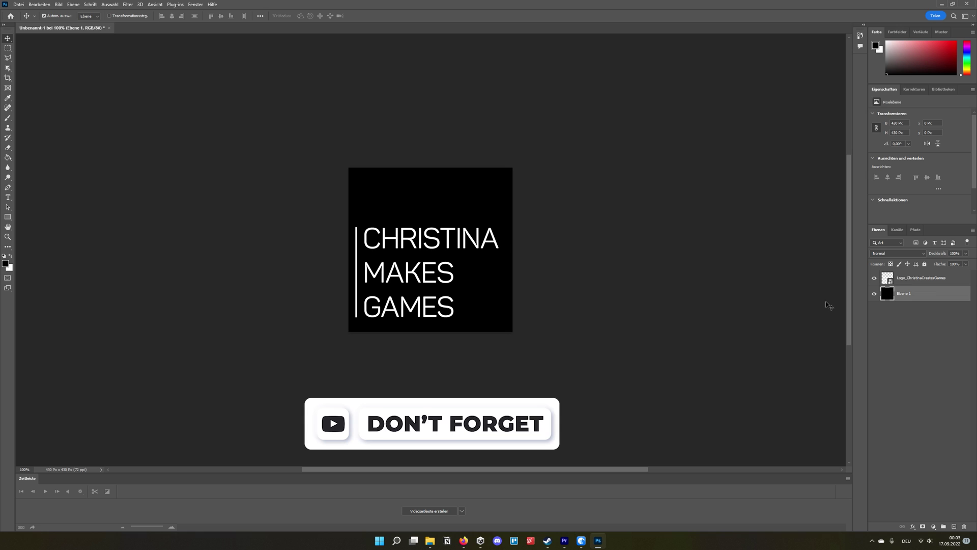
pyautogui.moveTo(486, 240); pyautogui.dragTo(477, 258)
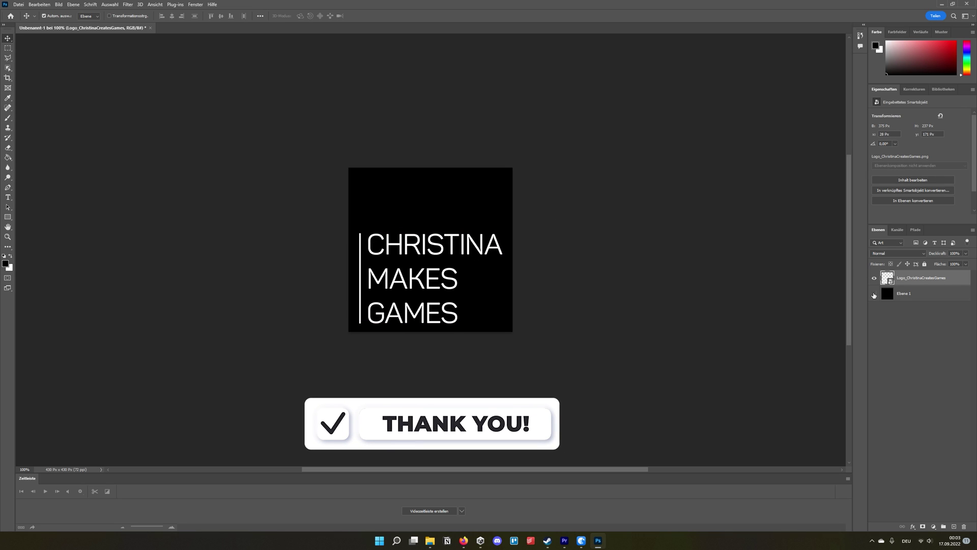
pyautogui.click(874, 295)
pyautogui.hotkey('ctrl', 'alt', 'shift', 'w')
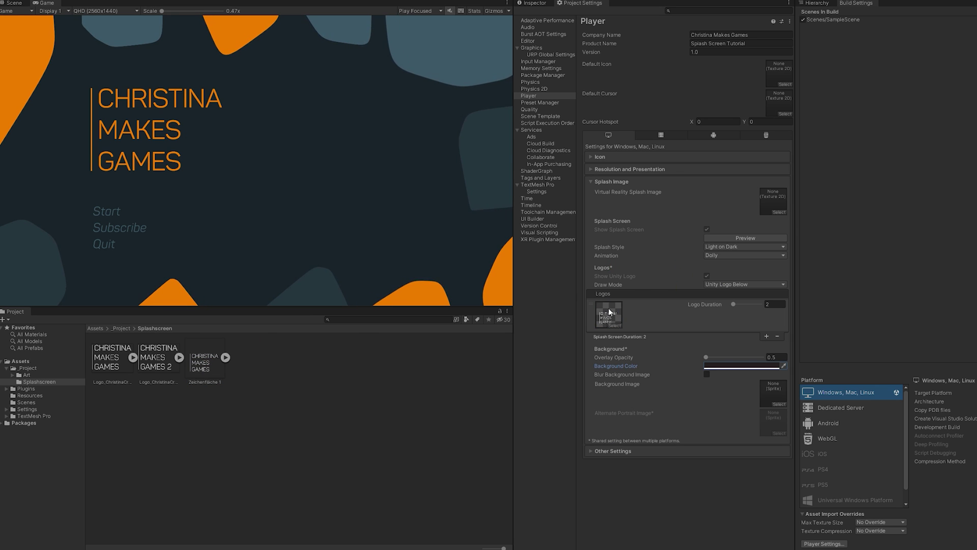
pyautogui.click(735, 238)
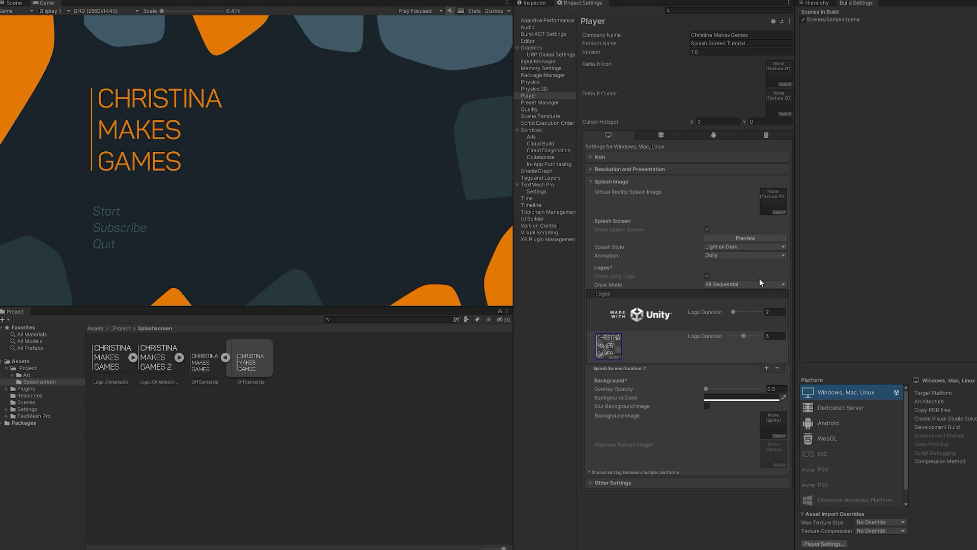
pyautogui.click(748, 238)
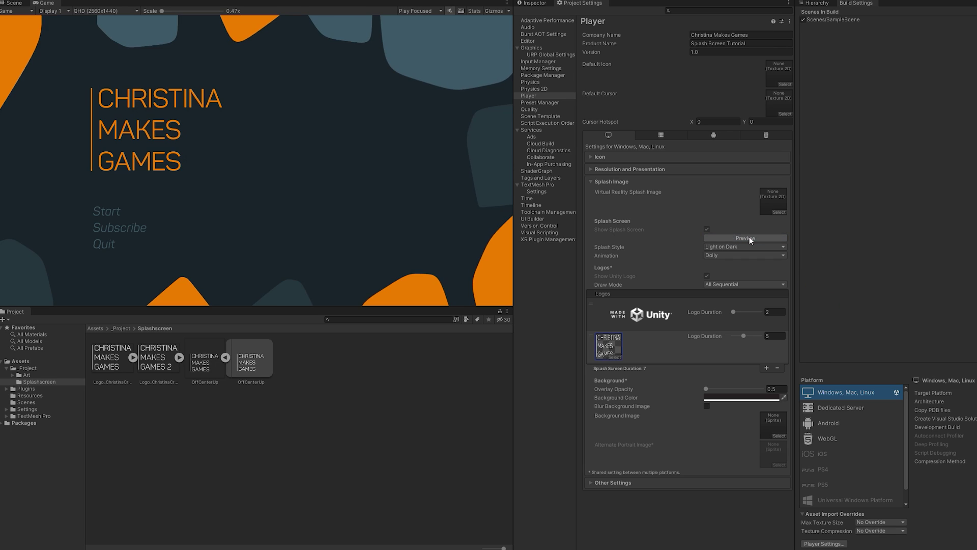
# Move the Christina Makes Games logo entry above Made with Unity and preview the sequence
pyautogui.click(749, 236)
pyautogui.moveTo(597, 351); pyautogui.dragTo(593, 312)
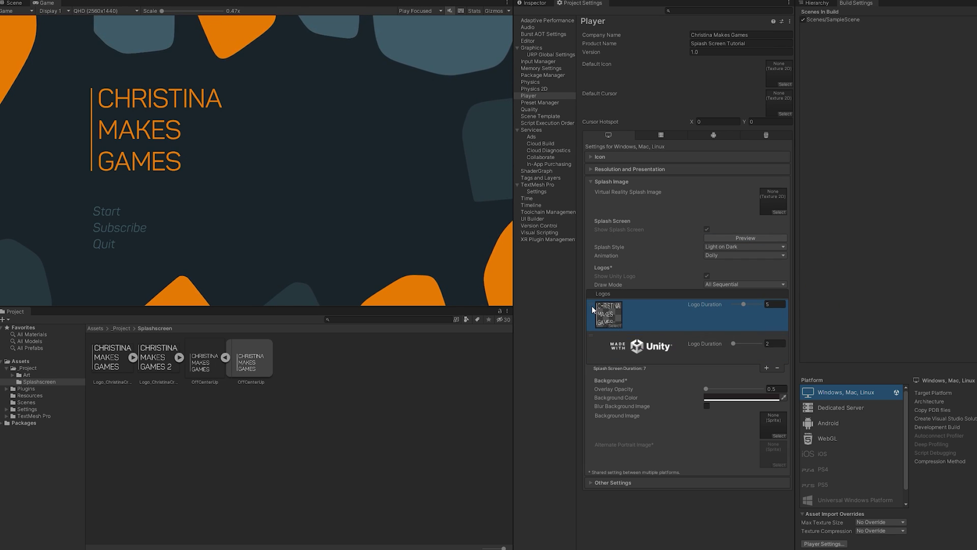
pyautogui.click(756, 238)
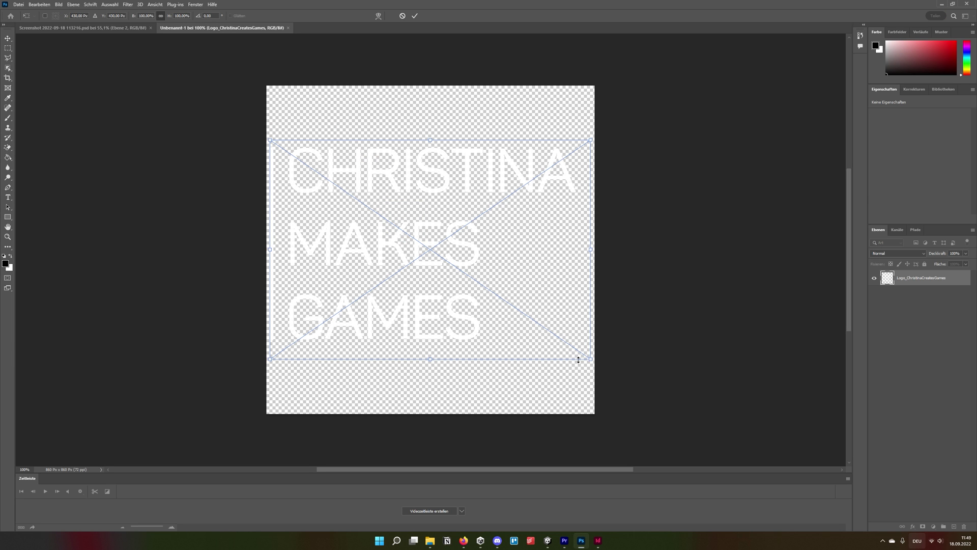
# Scale the placed logo down and add a black-filled layer beneath it
pyautogui.keyDown('alt'); pyautogui.moveTo(580, 356); pyautogui.dragTo(567, 342); pyautogui.keyUp('alt')
pyautogui.press('Return')
pyautogui.click(953, 526)
pyautogui.click(536, 294)
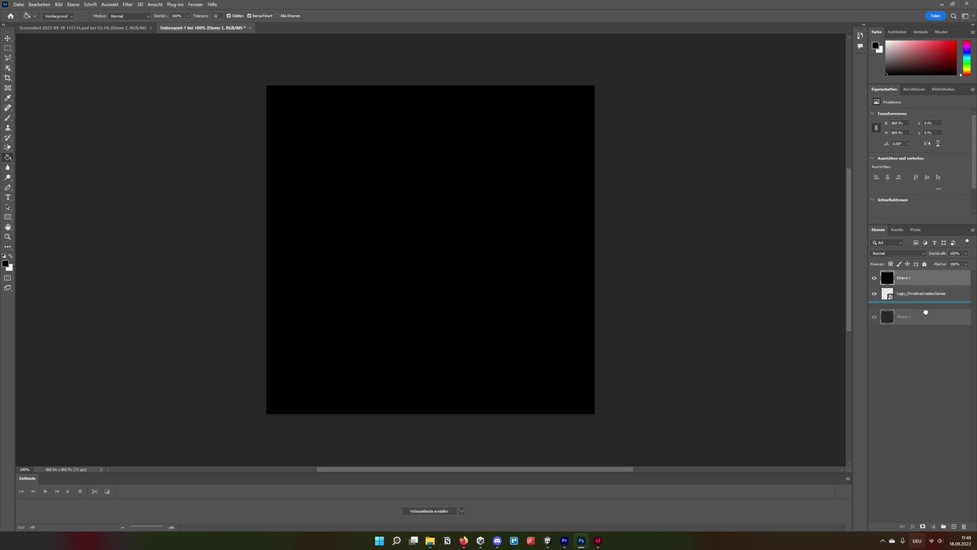
pyautogui.hotkey('ctrl', '[')
pyautogui.hotkey('alt', ']')
# Free-transform the logo slightly smaller and centred, hide the black layer, and export as PNG
pyautogui.hotkey('ctrl', 't')
pyautogui.keyDown('alt'); pyautogui.moveTo(568, 343); pyautogui.dragTo(560, 337); pyautogui.keyUp('alt')
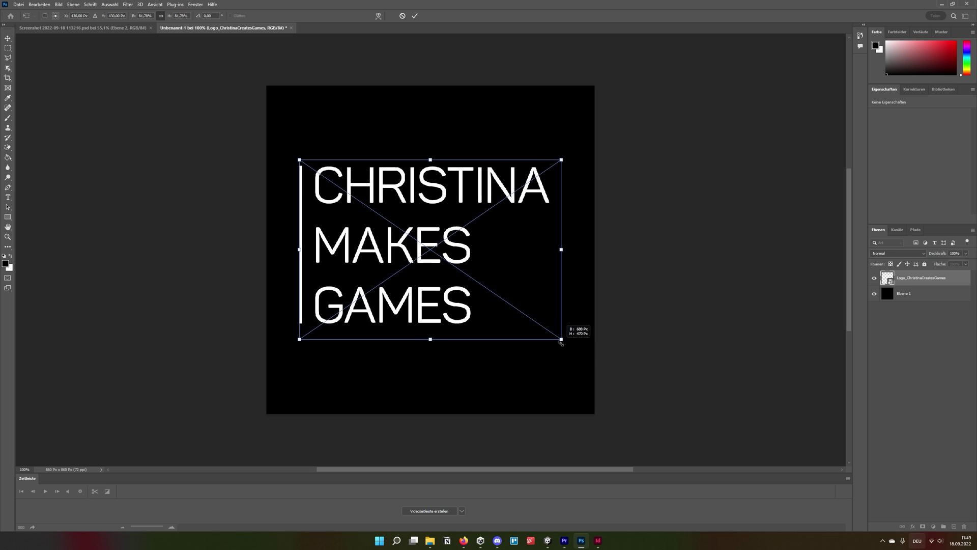
pyautogui.press('Return')
pyautogui.click(875, 293)
pyautogui.hotkey('ctrl', 'alt', 'shift', 'w')
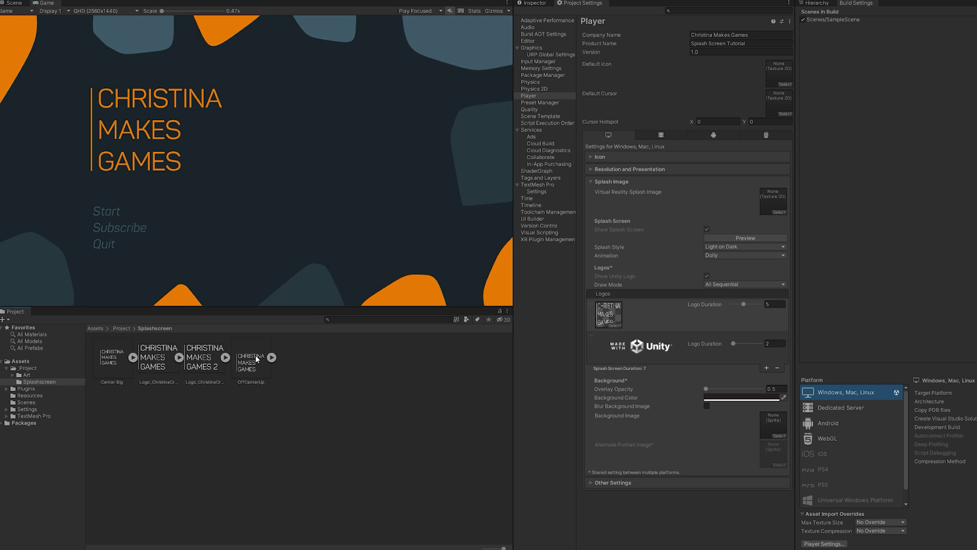
# Put the Center Big logo asset into the first splash Logos slot and preview it
pyautogui.moveTo(158, 356); pyautogui.dragTo(606, 317)
pyautogui.click(741, 238)
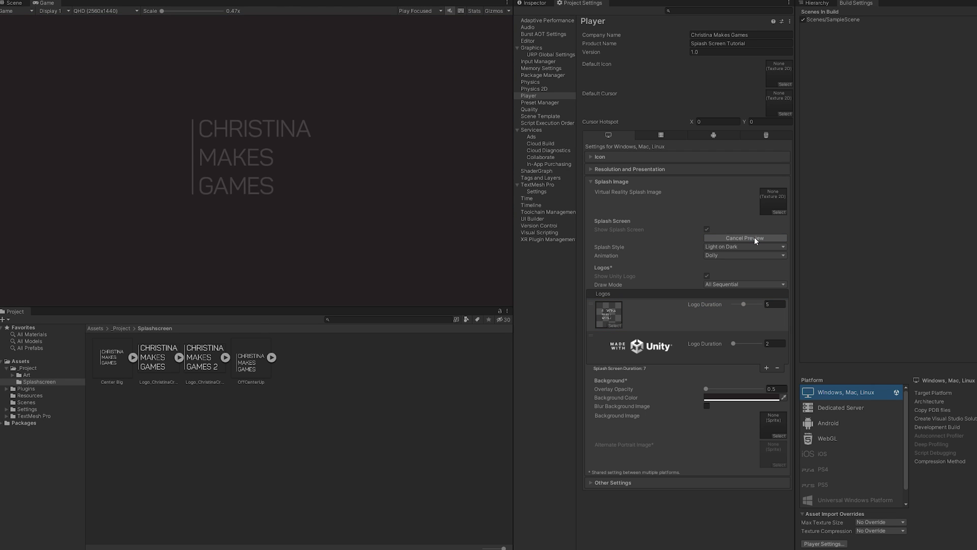
# Set the splash Background Color to the blue swatch 245A8B and preview the splash
pyautogui.click(742, 400)
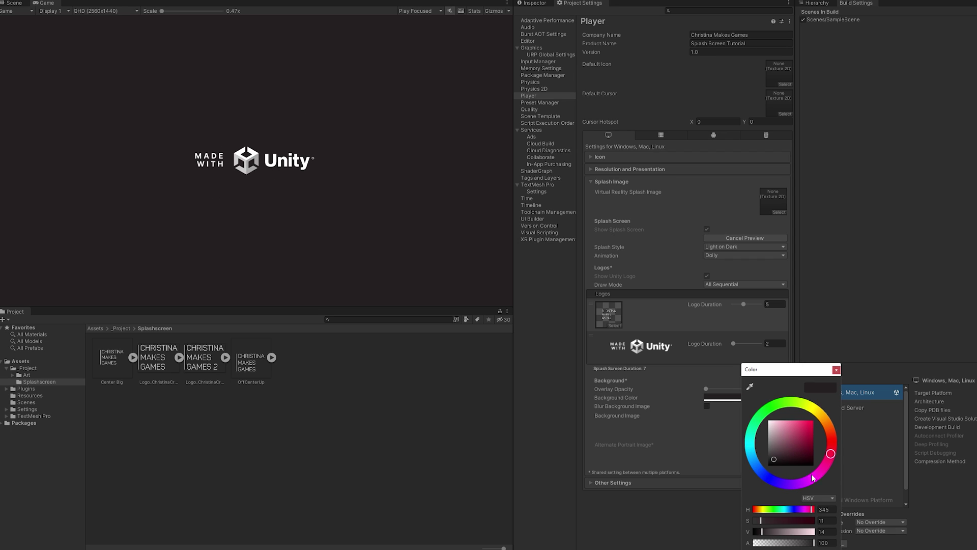
pyautogui.moveTo(799, 370); pyautogui.dragTo(810, 285)
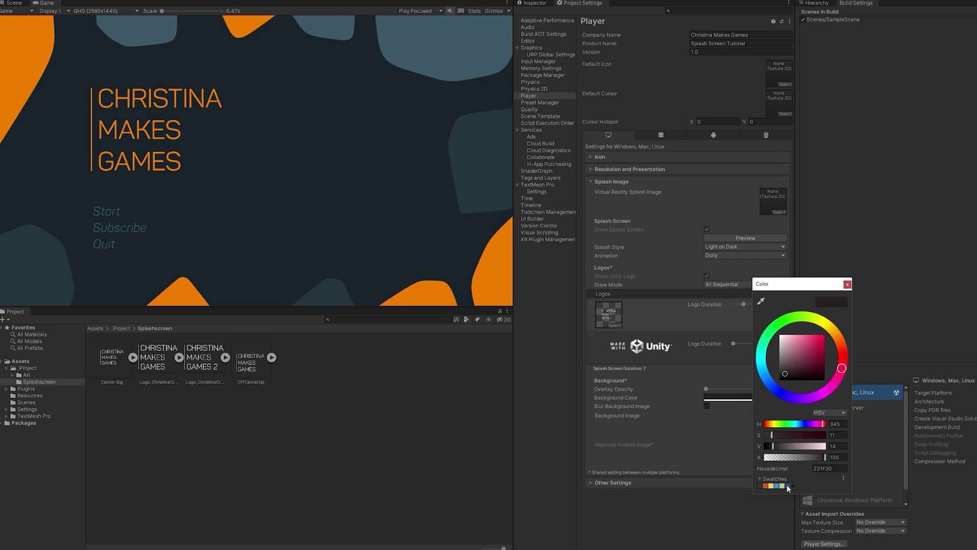
pyautogui.click(794, 486)
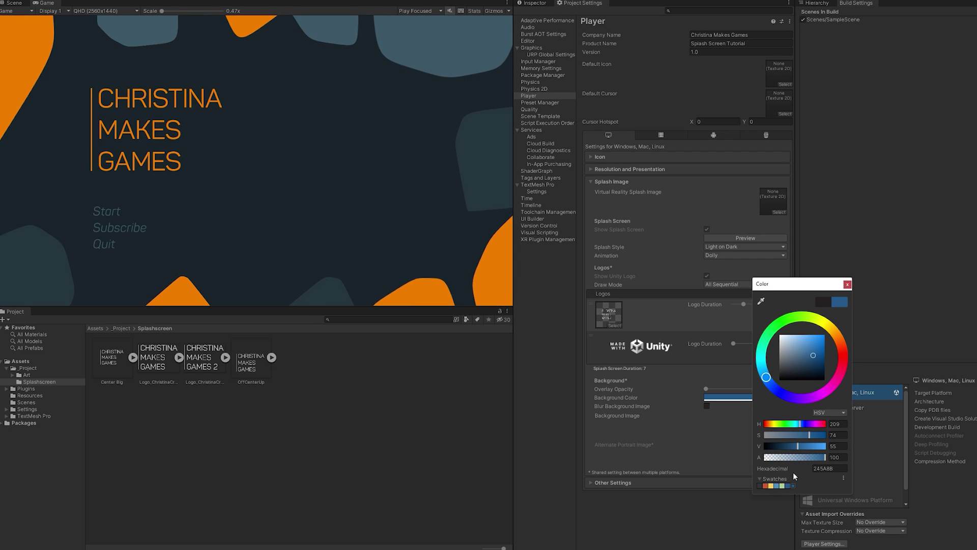
pyautogui.click(756, 237)
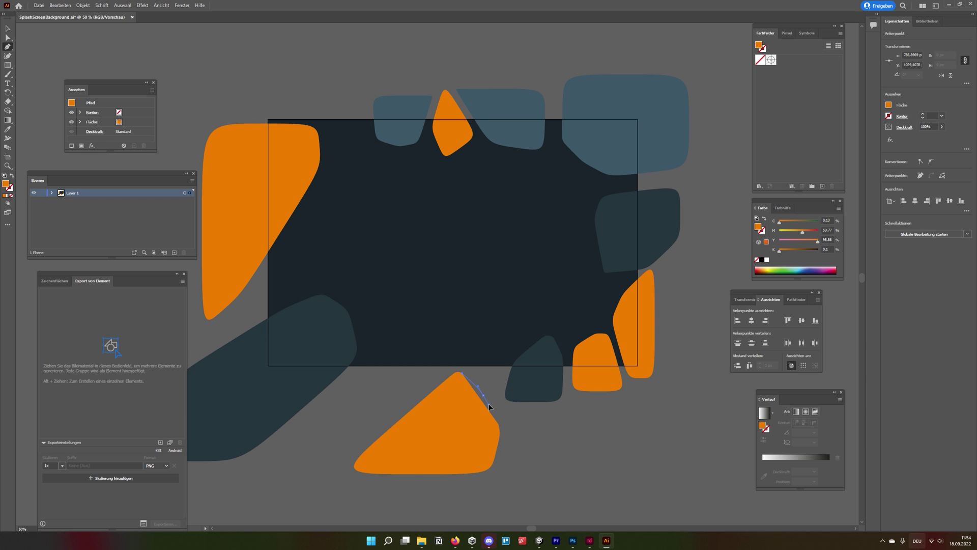
# Move the bottom orange shape, then clip all shapes to an artboard-sized rectangle with Ctrl+7
pyautogui.click(7, 29)
pyautogui.moveTo(465, 422); pyautogui.dragTo(454, 392)
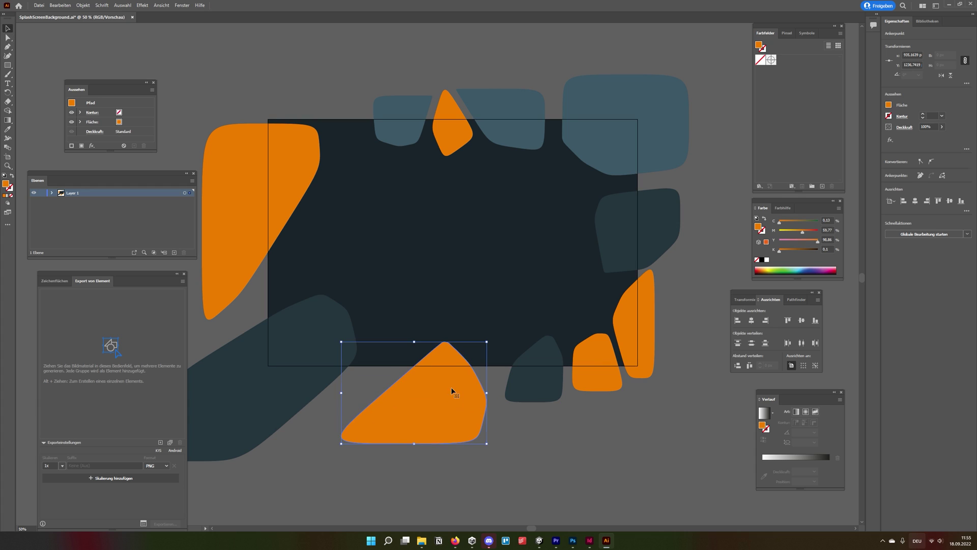
pyautogui.moveTo(271, 121); pyautogui.dragTo(640, 365)
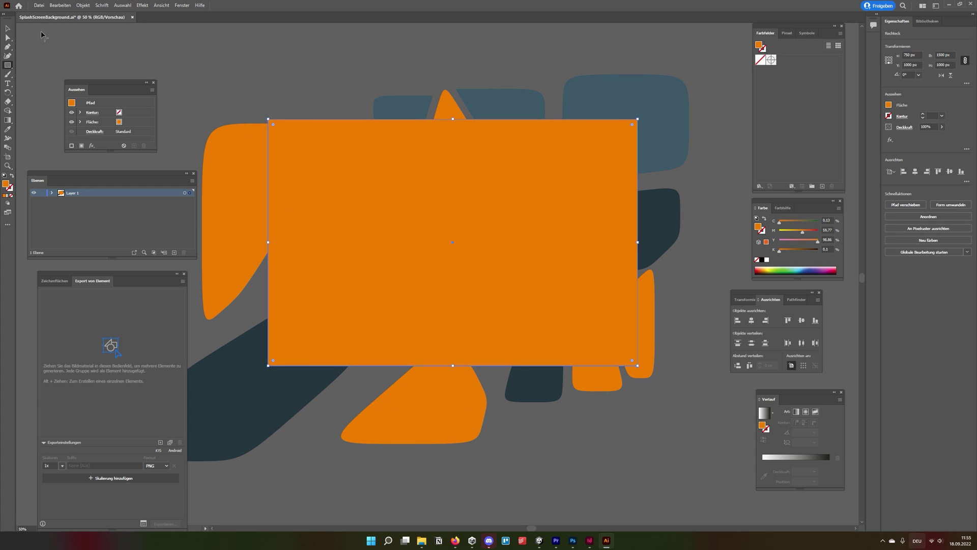
pyautogui.hotkey('ctrl', 'a')
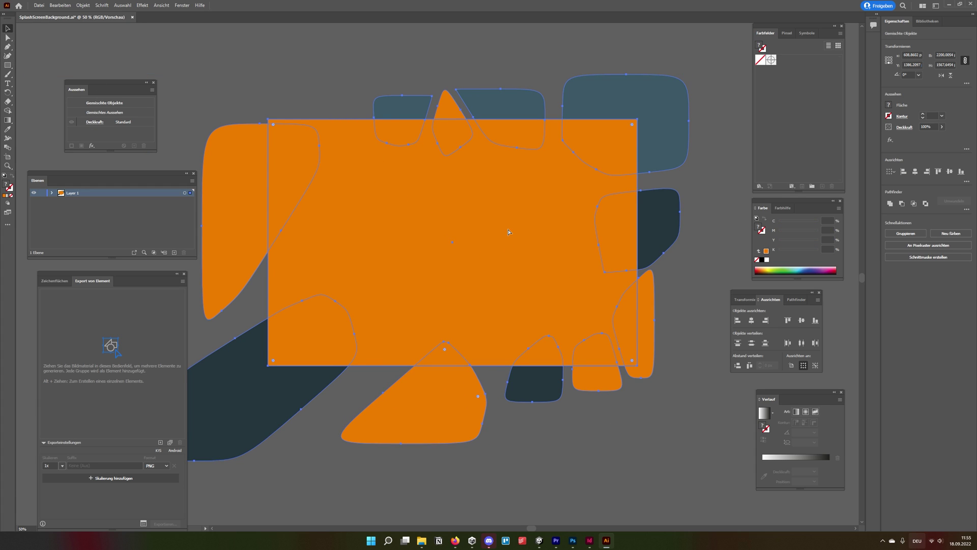
pyautogui.hotkey('ctrl', '7')
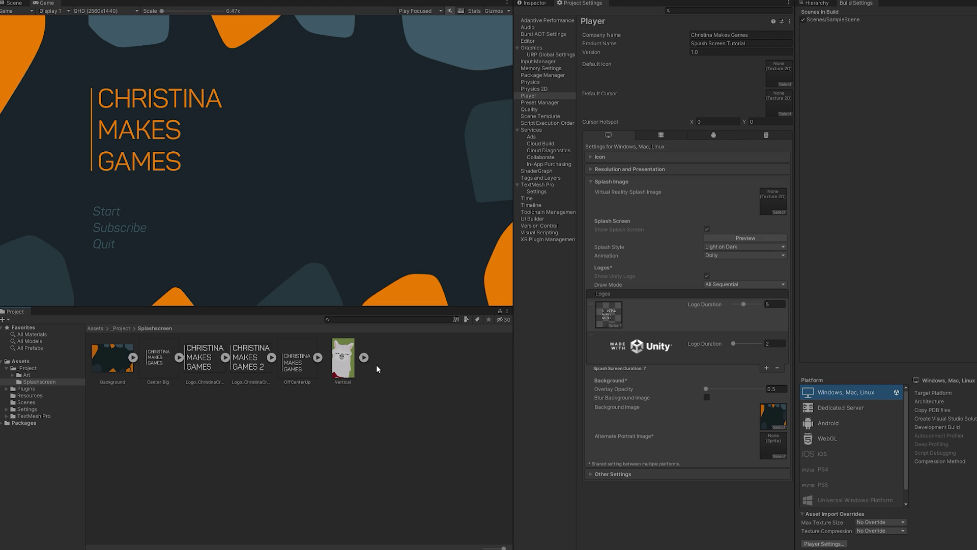
# Try the Vertical image as splash background, then use the dark Background texture and preview it
pyautogui.moveTo(336, 364); pyautogui.dragTo(772, 417)
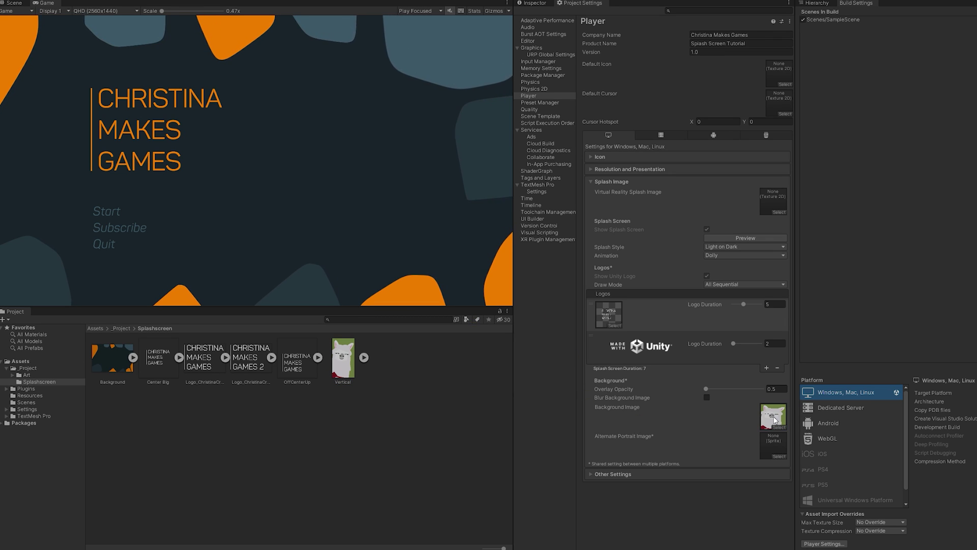
pyautogui.click(743, 237)
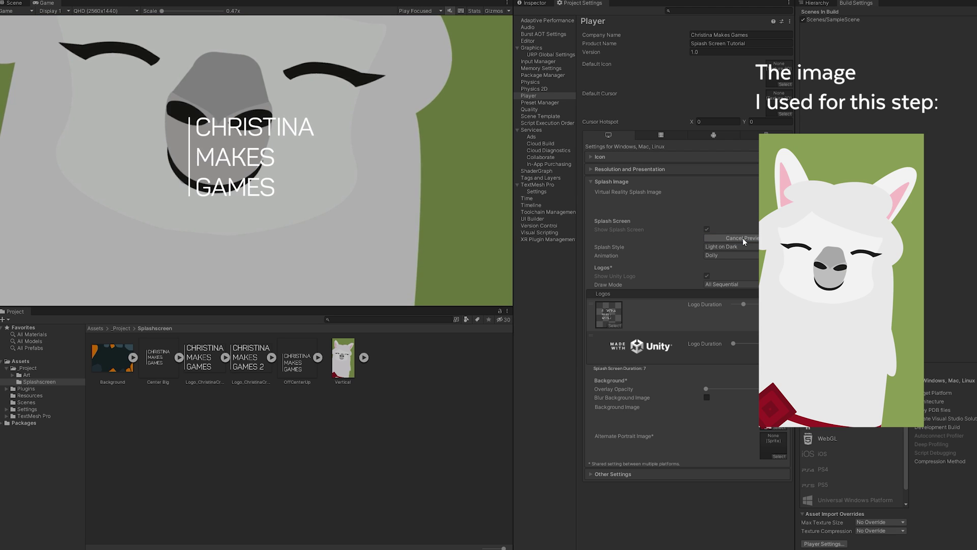
pyautogui.click(743, 238)
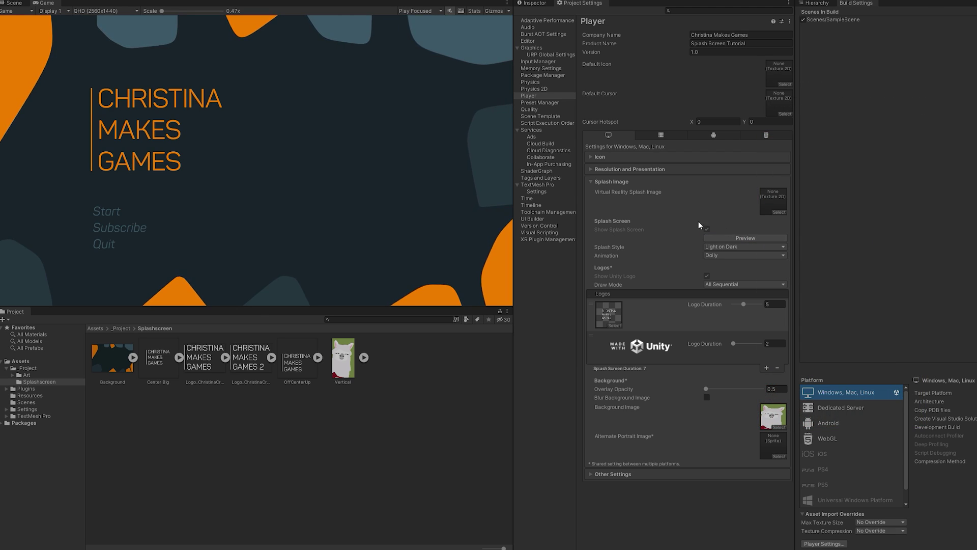
pyautogui.moveTo(112, 357); pyautogui.dragTo(761, 411)
pyautogui.click(756, 237)
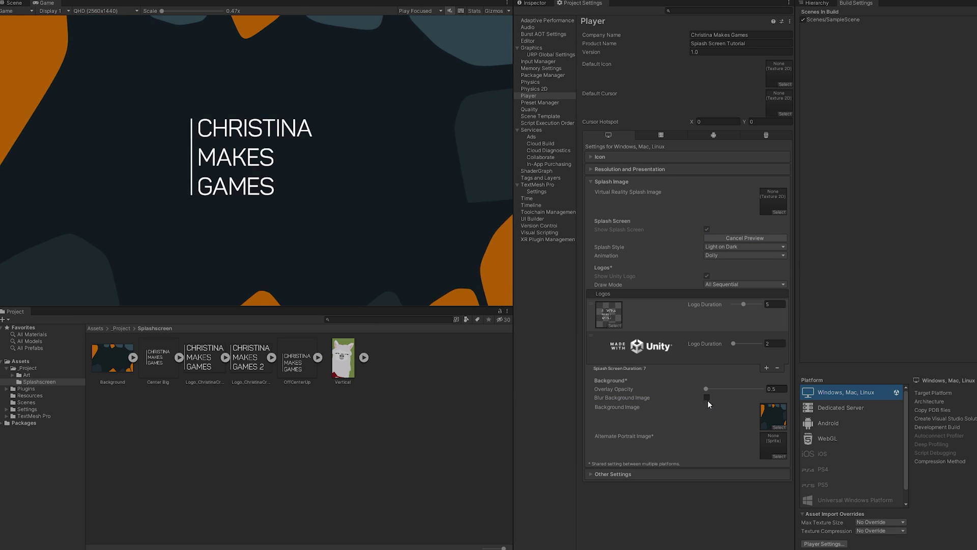
# Compare blurred and sharp splash previews, leaving Blur Background Image unchecked
pyautogui.click(706, 398)
pyautogui.click(706, 397)
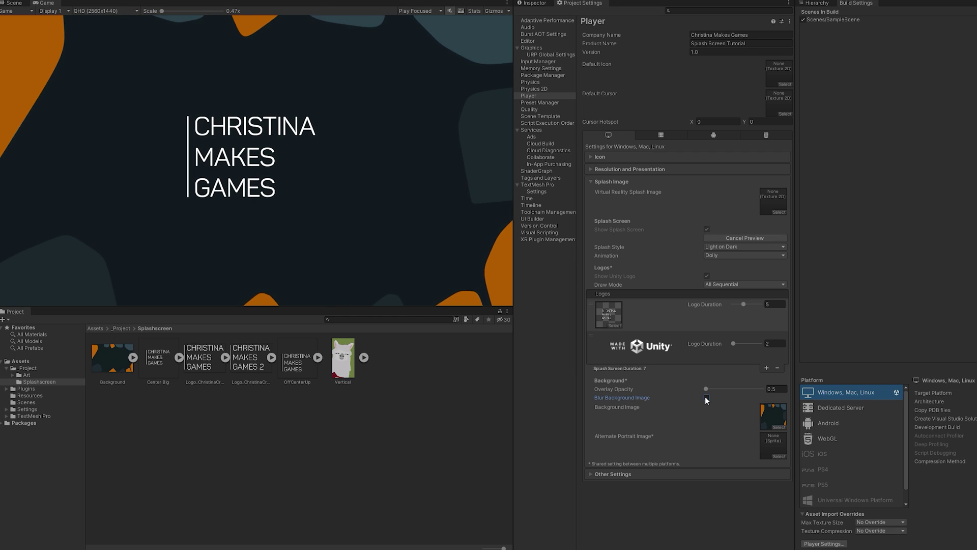
pyautogui.click(707, 398)
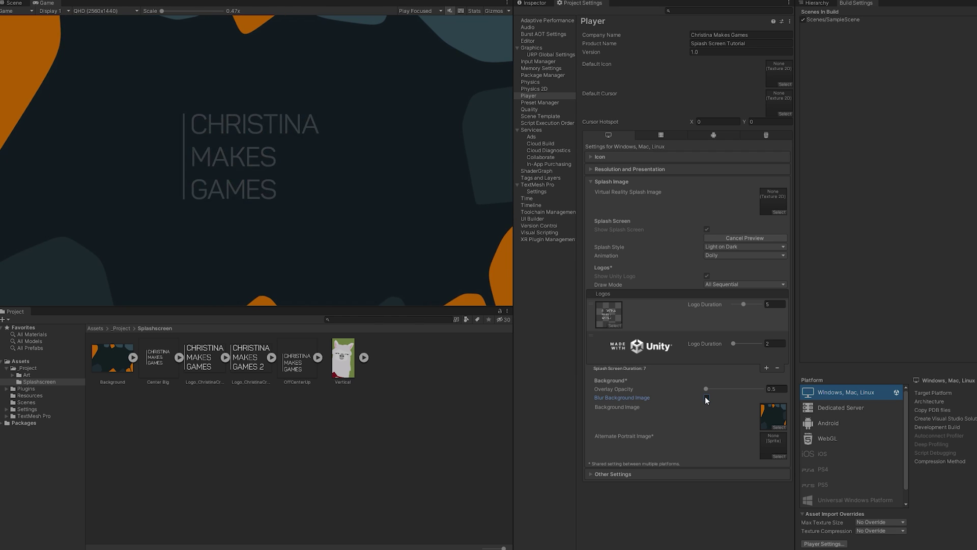
pyautogui.click(706, 397)
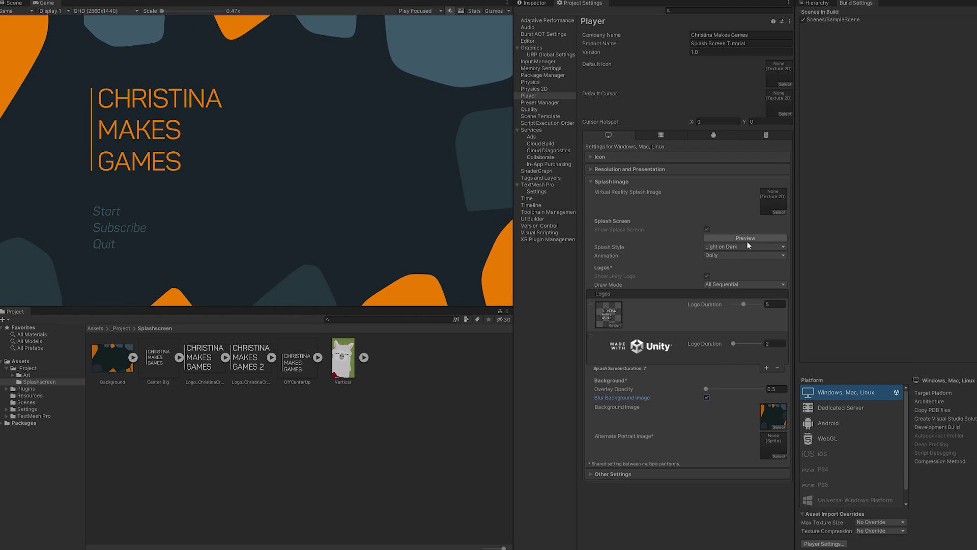
pyautogui.click(746, 238)
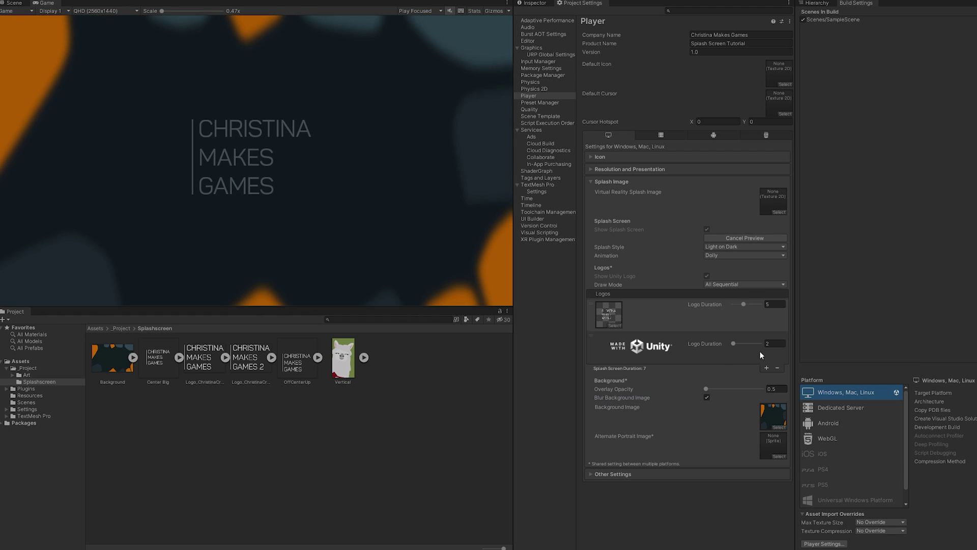
pyautogui.click(706, 397)
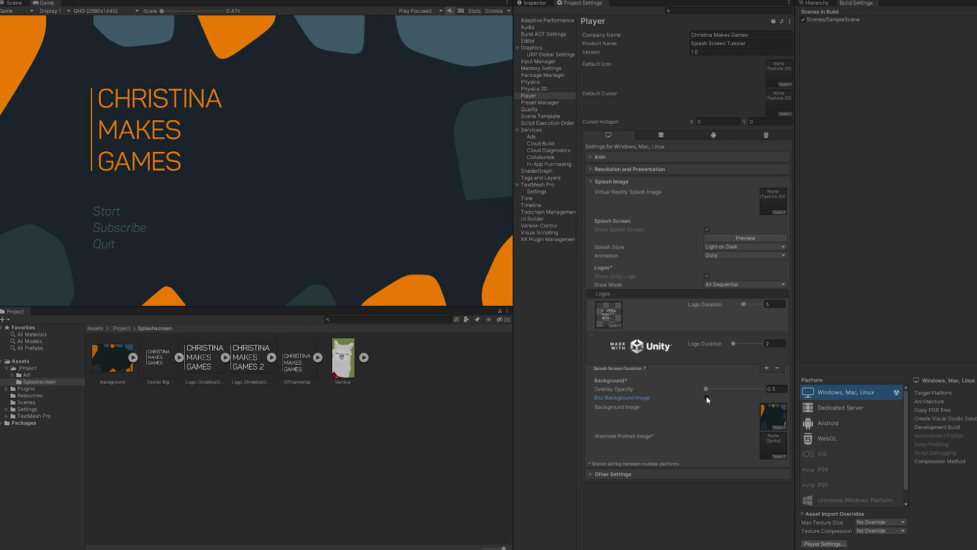
# Preview the Dark on Light splash style, then set the style back to Light on Dark
pyautogui.click(718, 249)
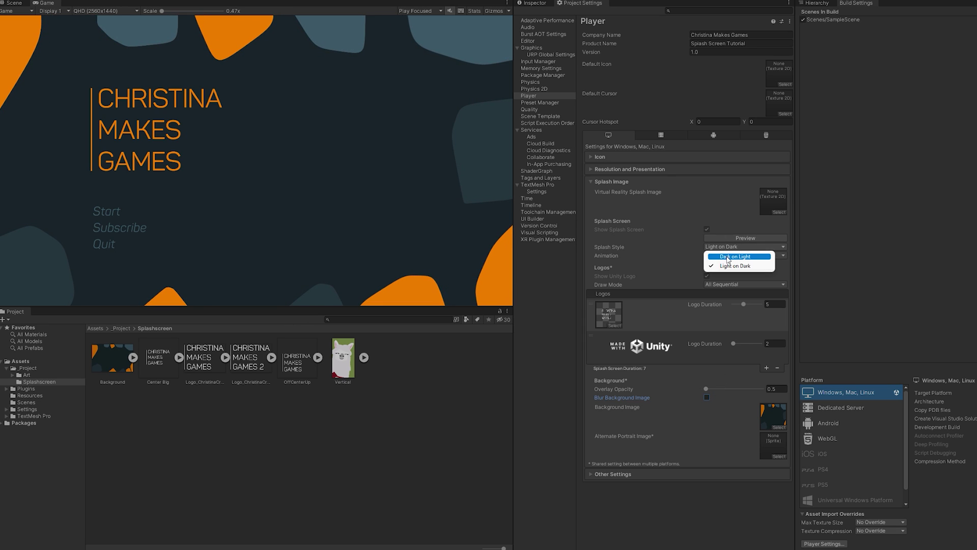
pyautogui.click(727, 257)
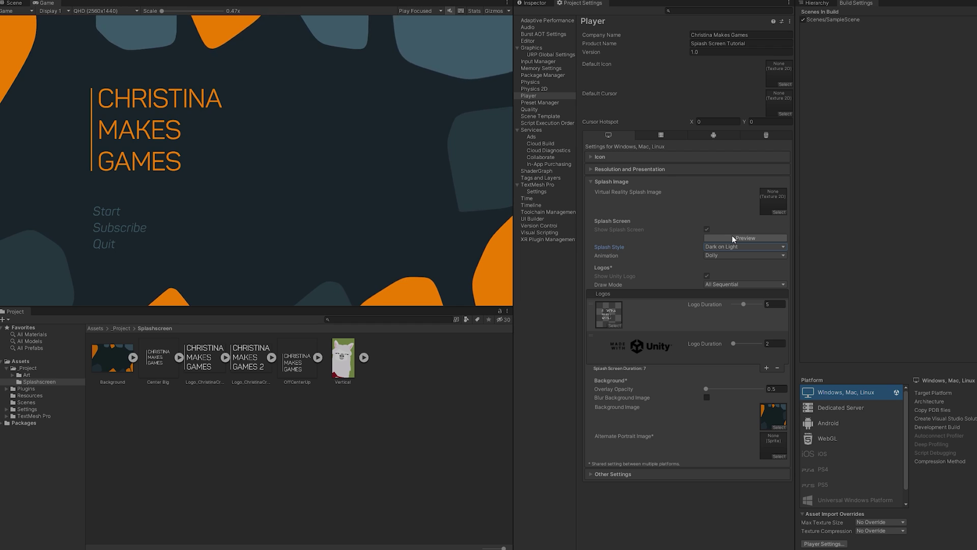
pyautogui.click(732, 238)
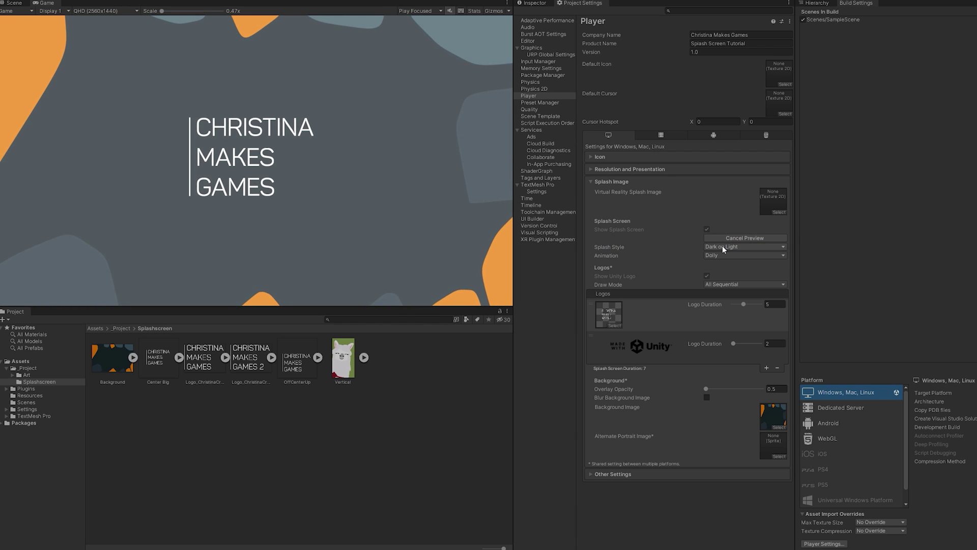
pyautogui.click(723, 247)
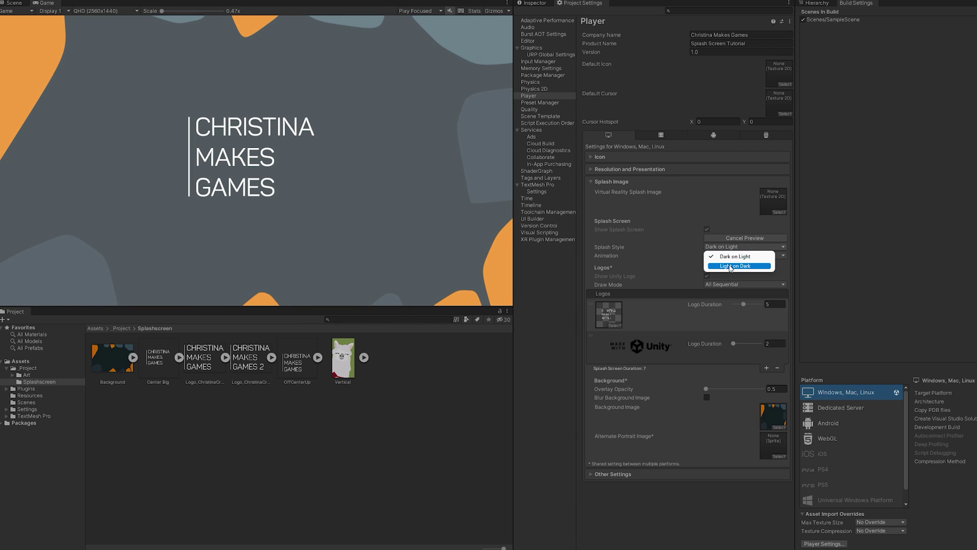
pyautogui.click(730, 265)
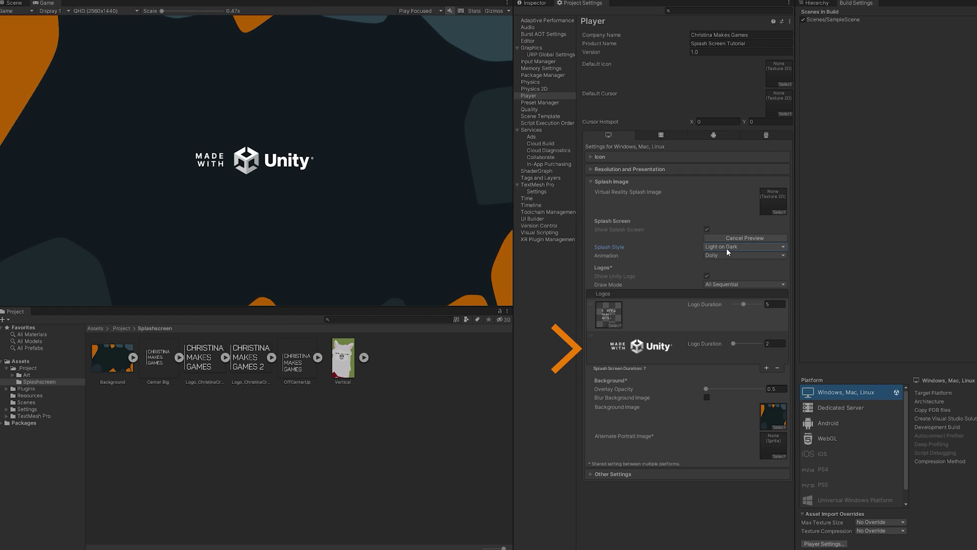
pyautogui.click(728, 249)
pyautogui.click(734, 257)
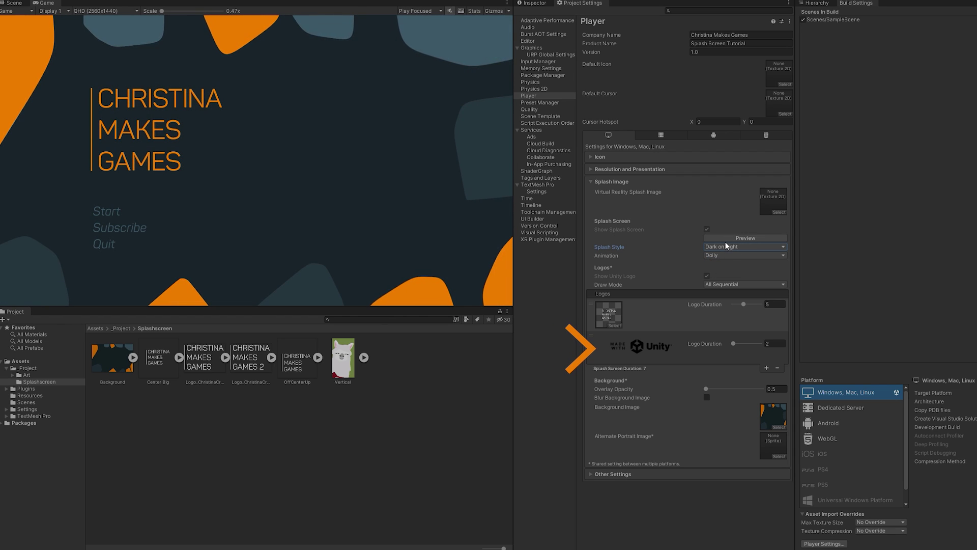
pyautogui.click(725, 246)
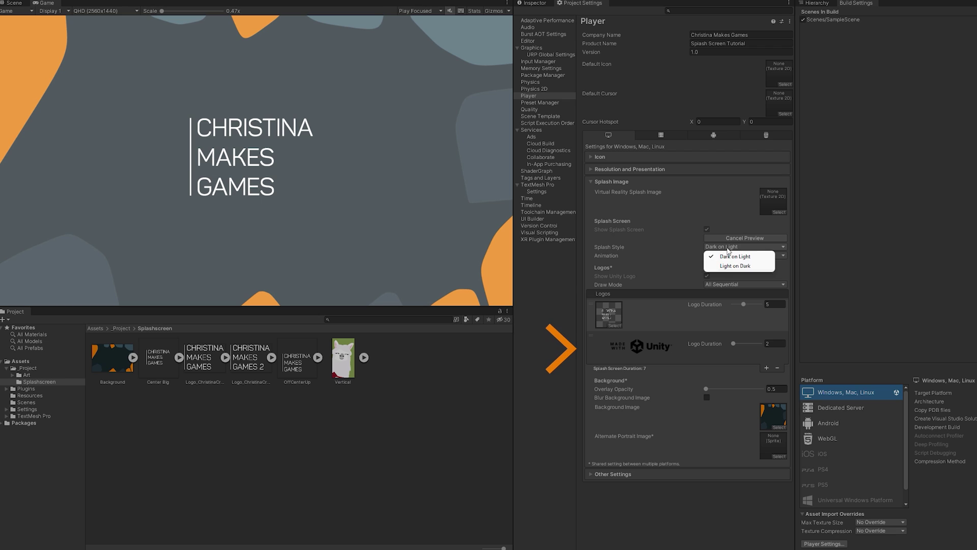
pyautogui.click(728, 265)
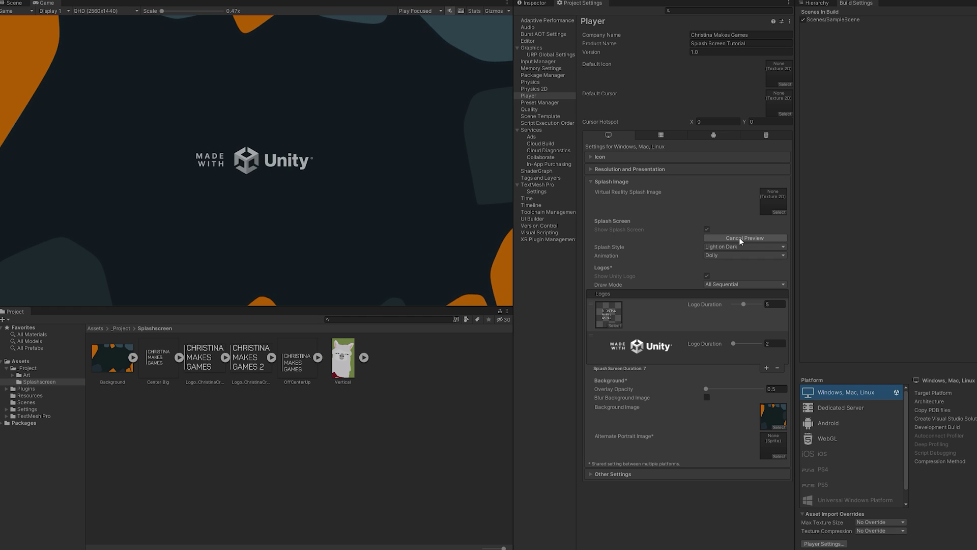
# Set the splash animation to Static and preview it
pyautogui.click(738, 238)
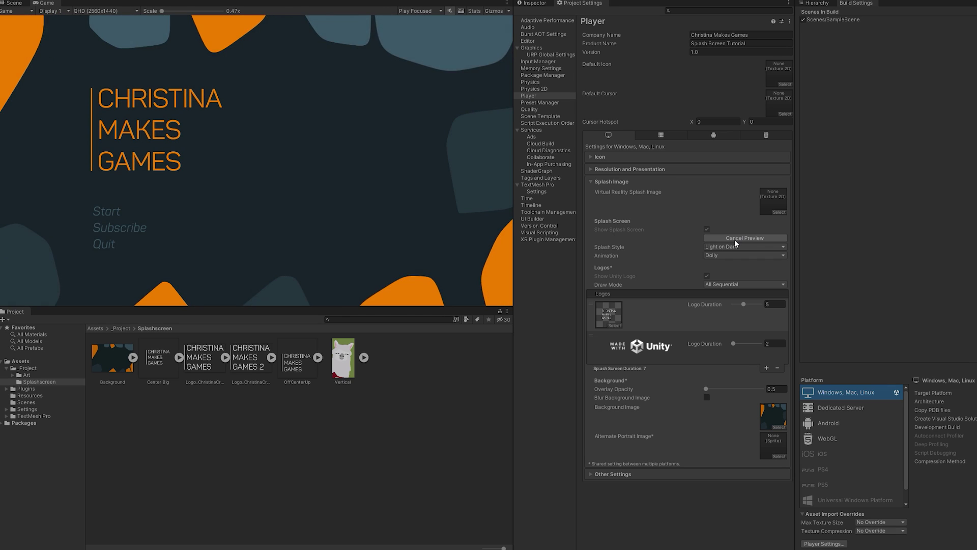
pyautogui.click(744, 255)
pyautogui.click(733, 264)
pyautogui.click(737, 241)
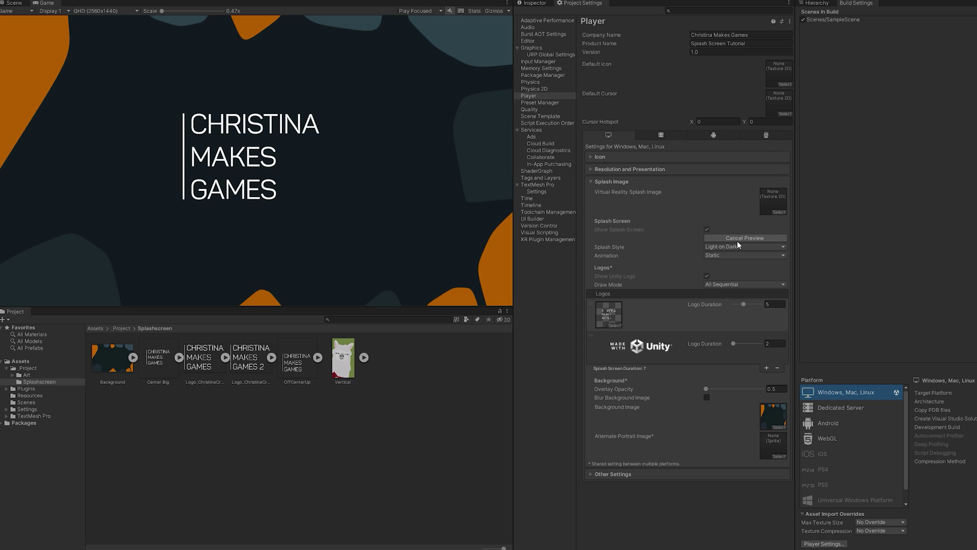
pyautogui.click(737, 240)
# Switch the animation to Custom, previewing zoom changes and ending at Logo Zoom 0, Background Zoom 1
pyautogui.click(725, 256)
pyautogui.click(734, 283)
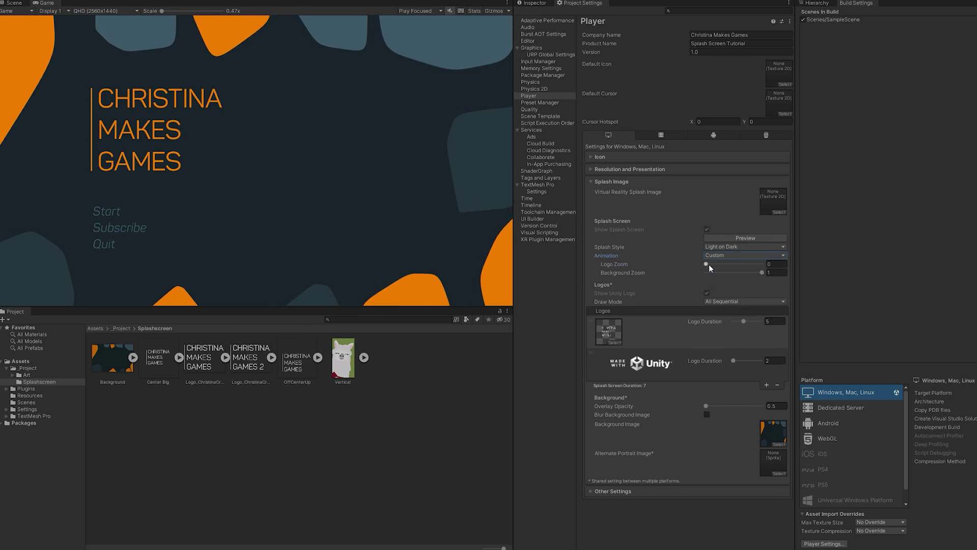
pyautogui.moveTo(710, 264); pyautogui.dragTo(732, 274)
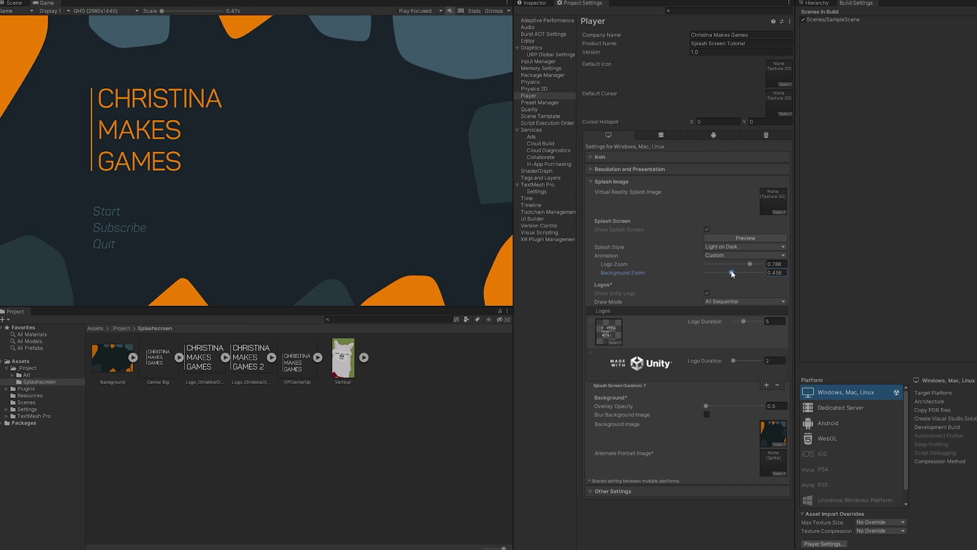
pyautogui.click(752, 238)
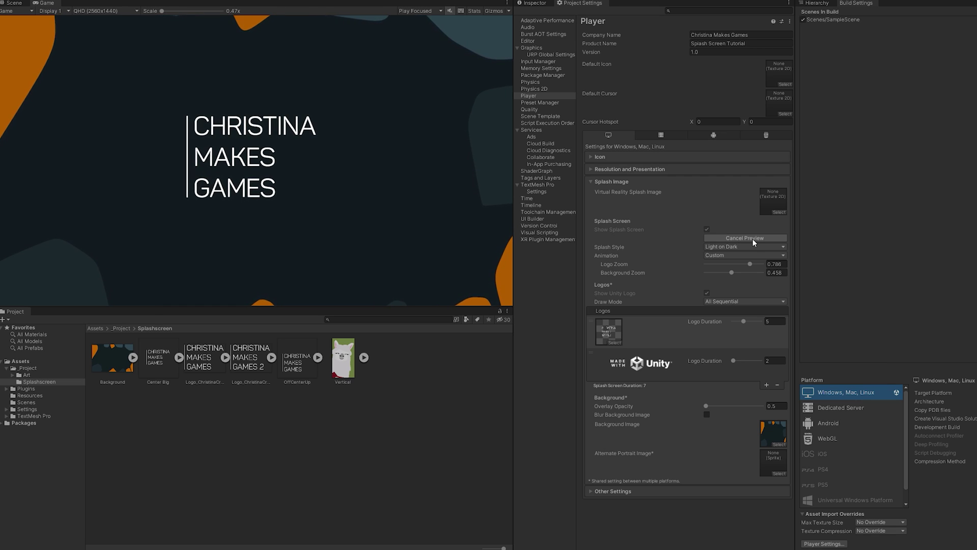
pyautogui.click(753, 238)
pyautogui.moveTo(750, 264); pyautogui.dragTo(769, 274)
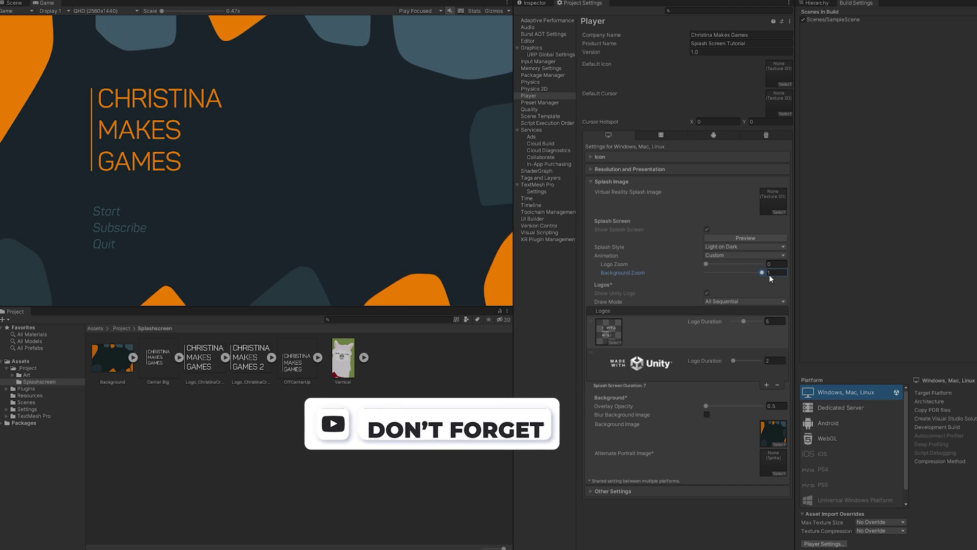
# Play the splash preview with the custom animation at Logo Zoom 0 and Background Zoom 1
pyautogui.click(752, 238)
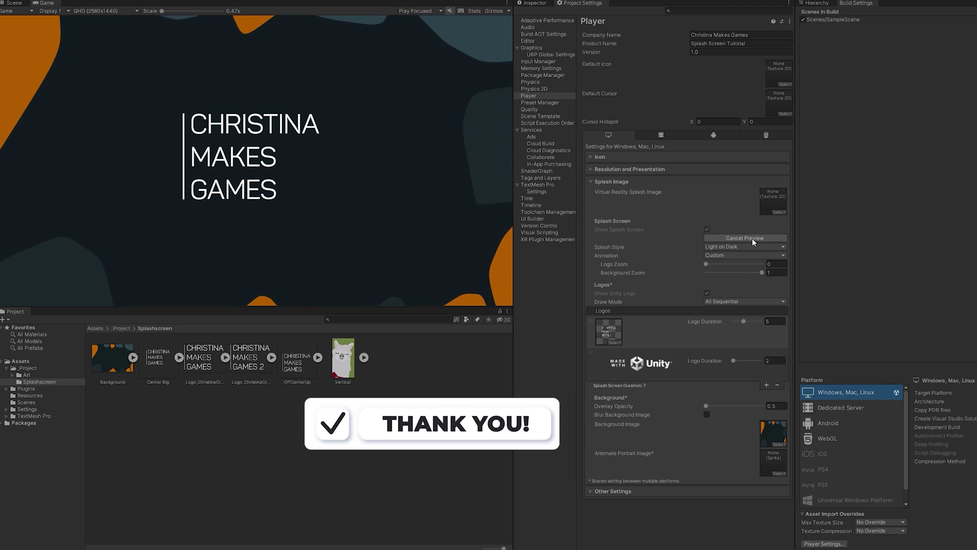